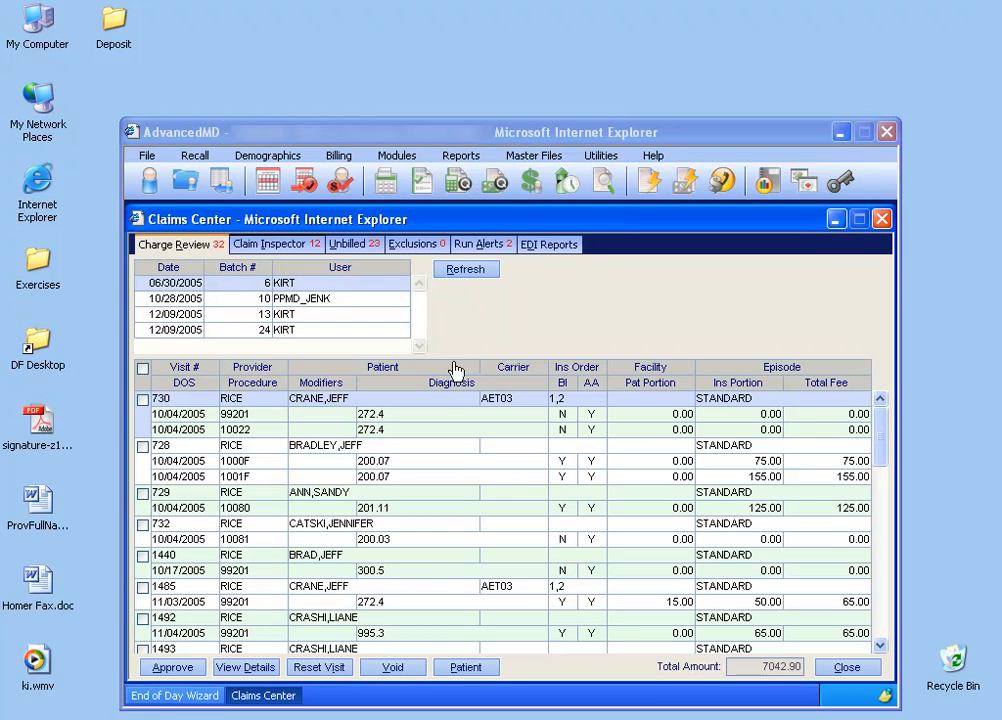
Open the details of the first visit in the Charge Review list for editing.
click(143, 399)
mouse_move(268, 429)
mouse_move(843, 425)
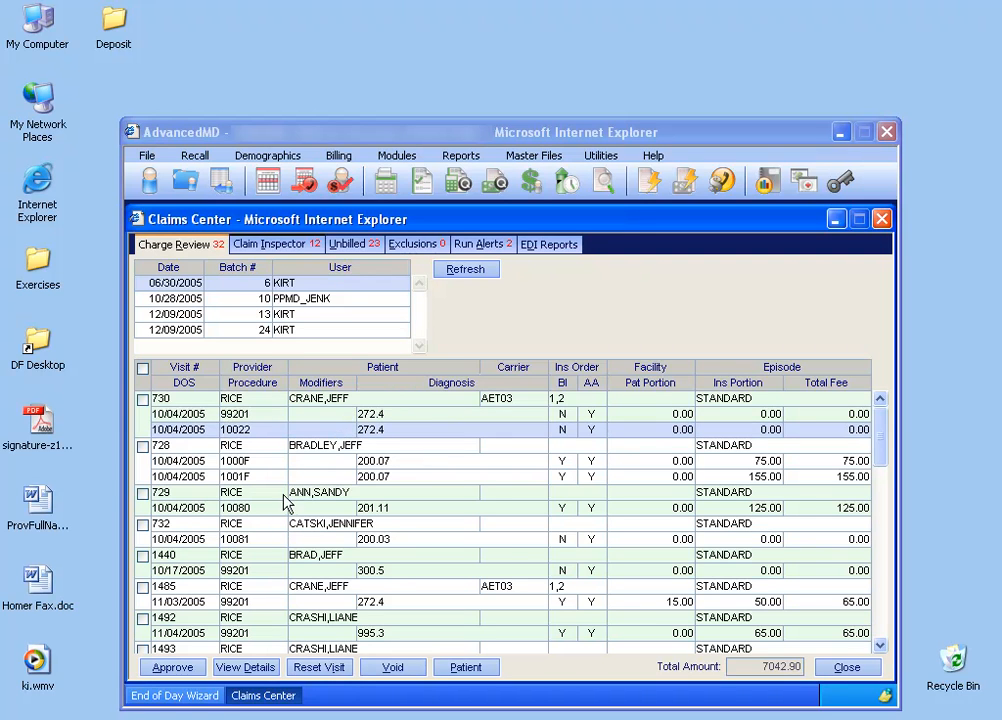
click(245, 667)
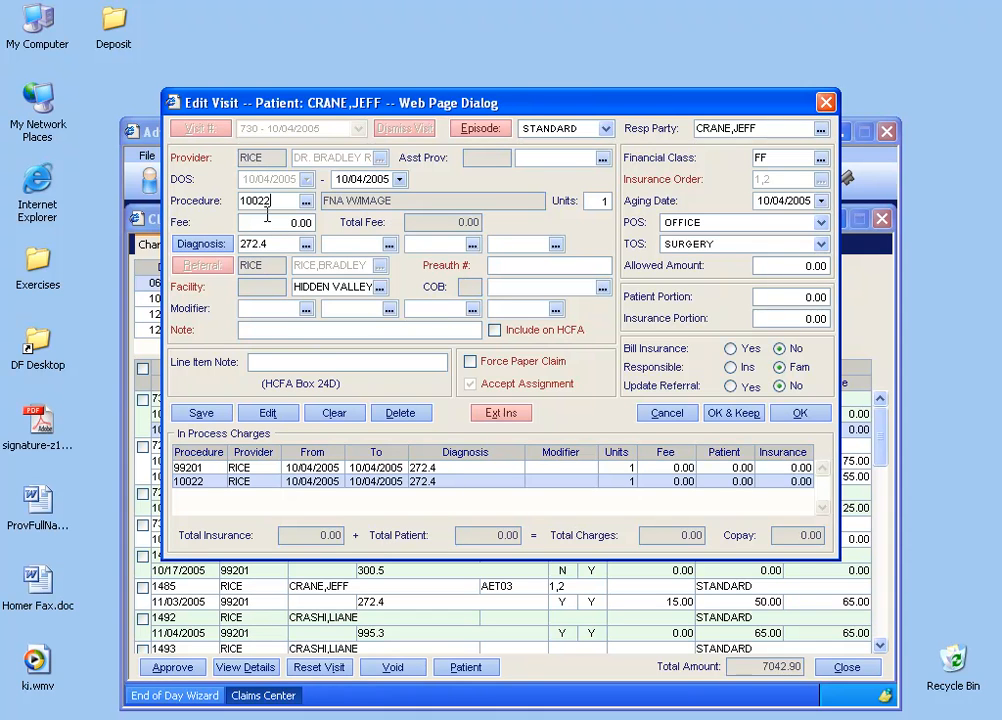
click(334, 415)
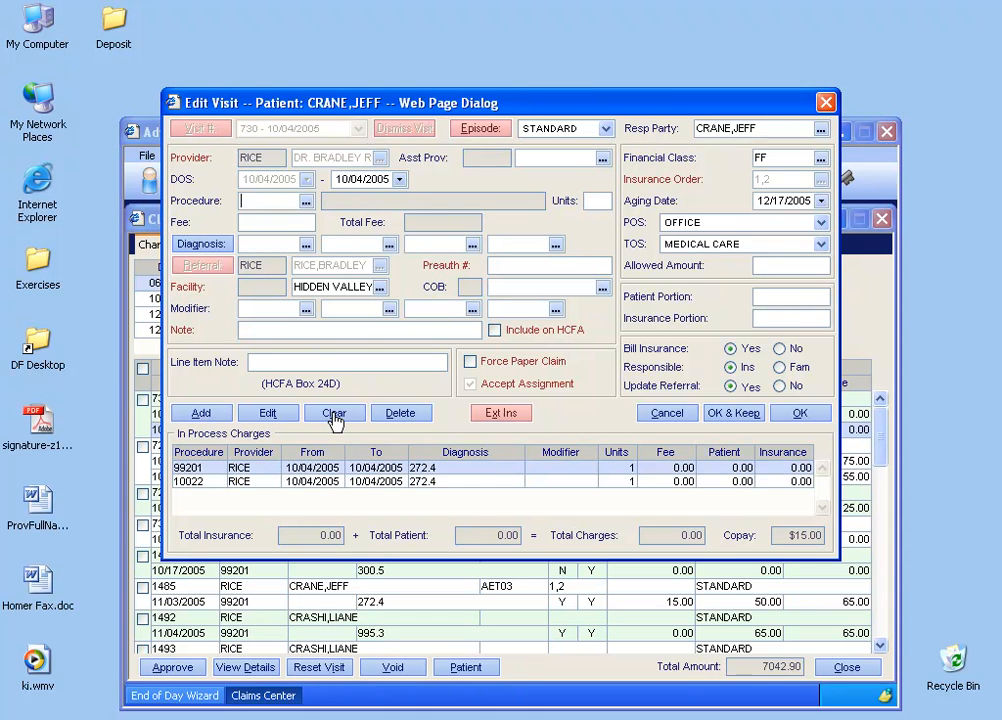
click(310, 484)
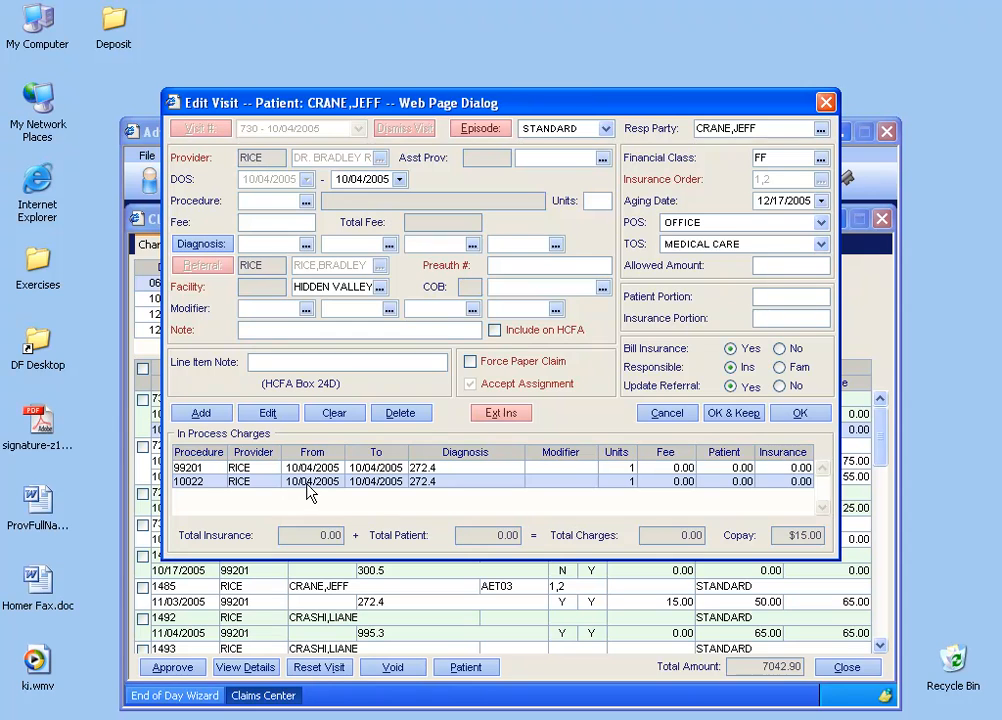
click(270, 414)
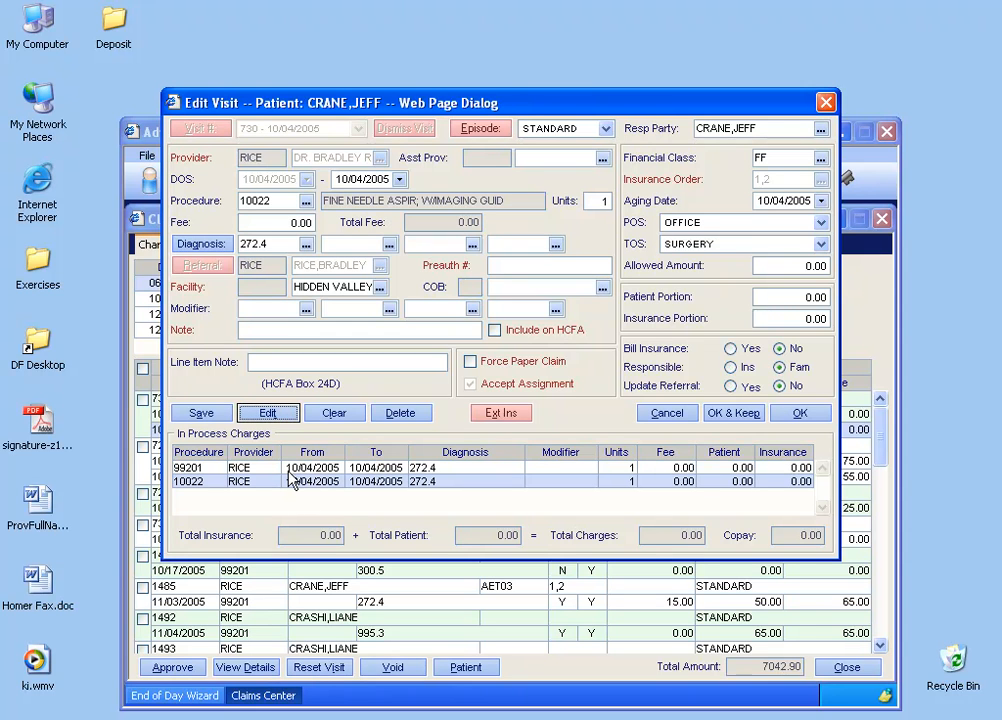
click(340, 422)
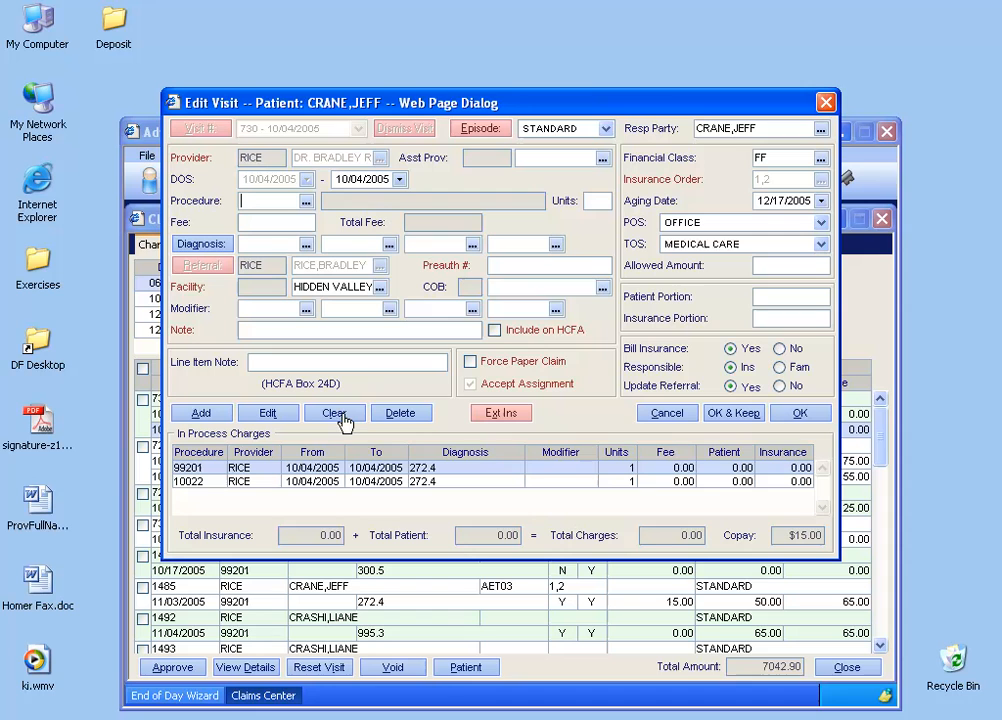
Set the fee of the 99201 charge to 125.00, save it and recalculate the portions with the default copay.
double_click(325, 476)
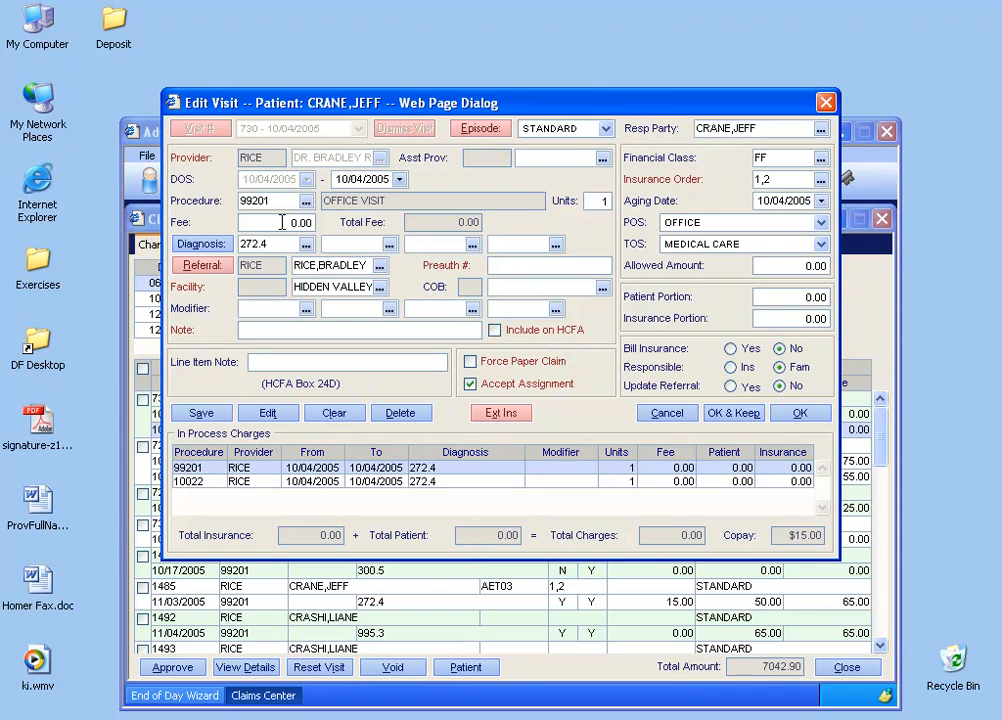
double_click(297, 222)
text(125)
key(Tab)
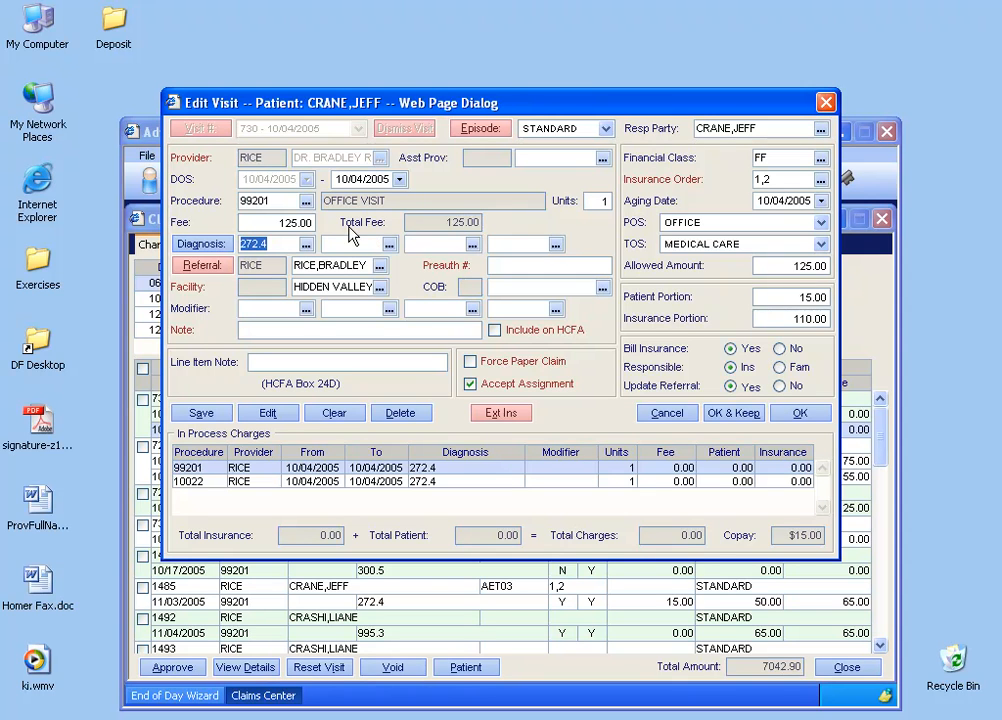
click(203, 413)
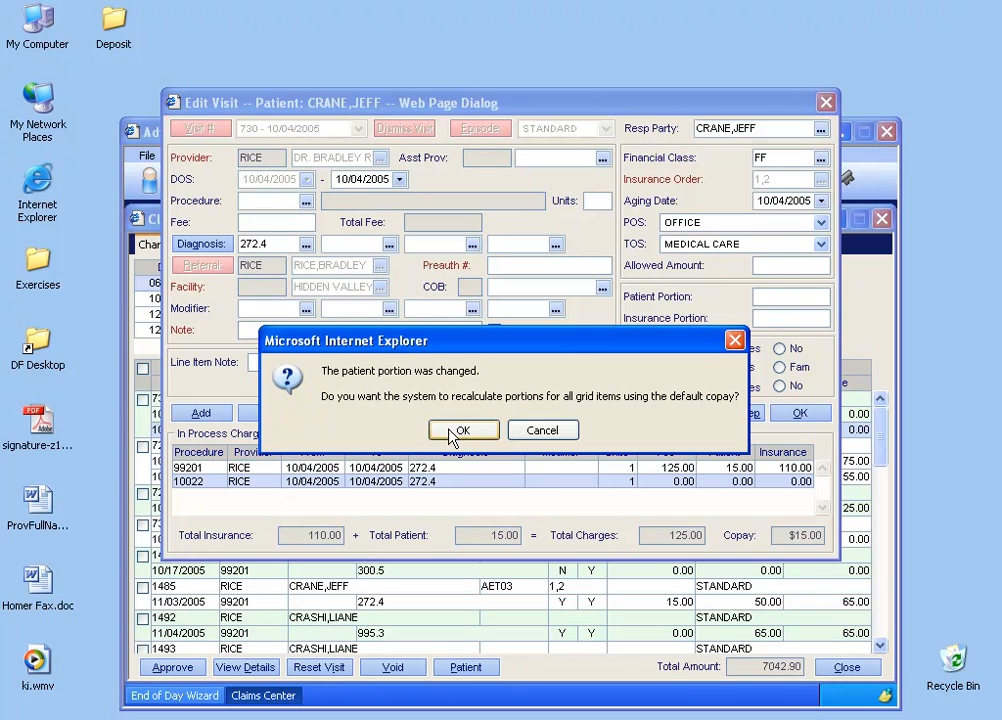
click(458, 430)
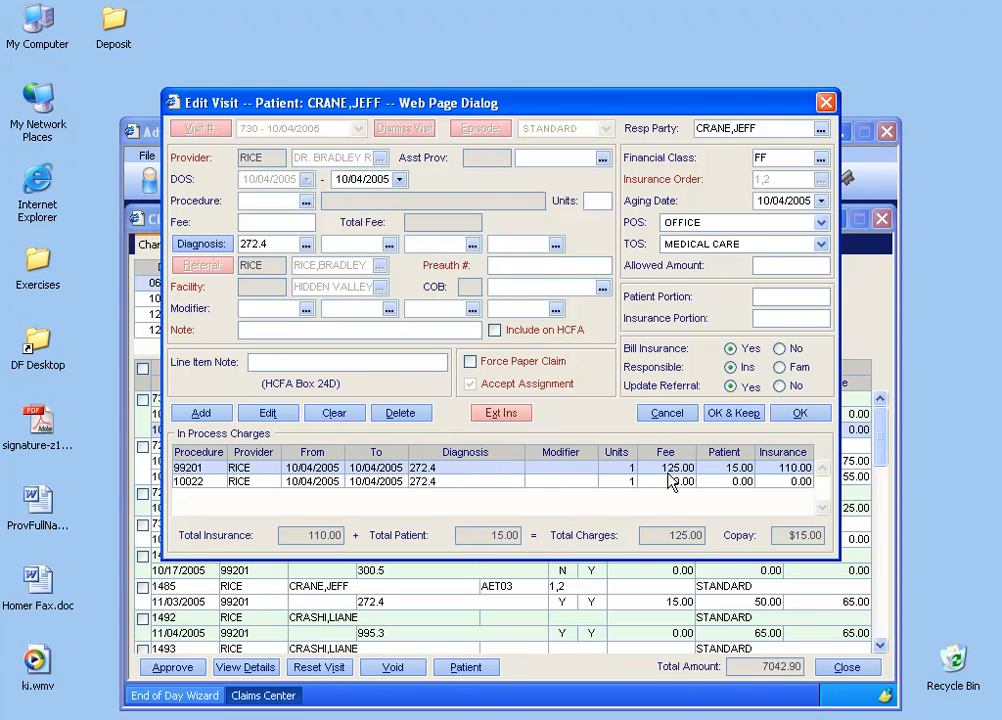
Set the fee of the 10022 charge to 123.55 and save it to the in-process charges.
click(370, 484)
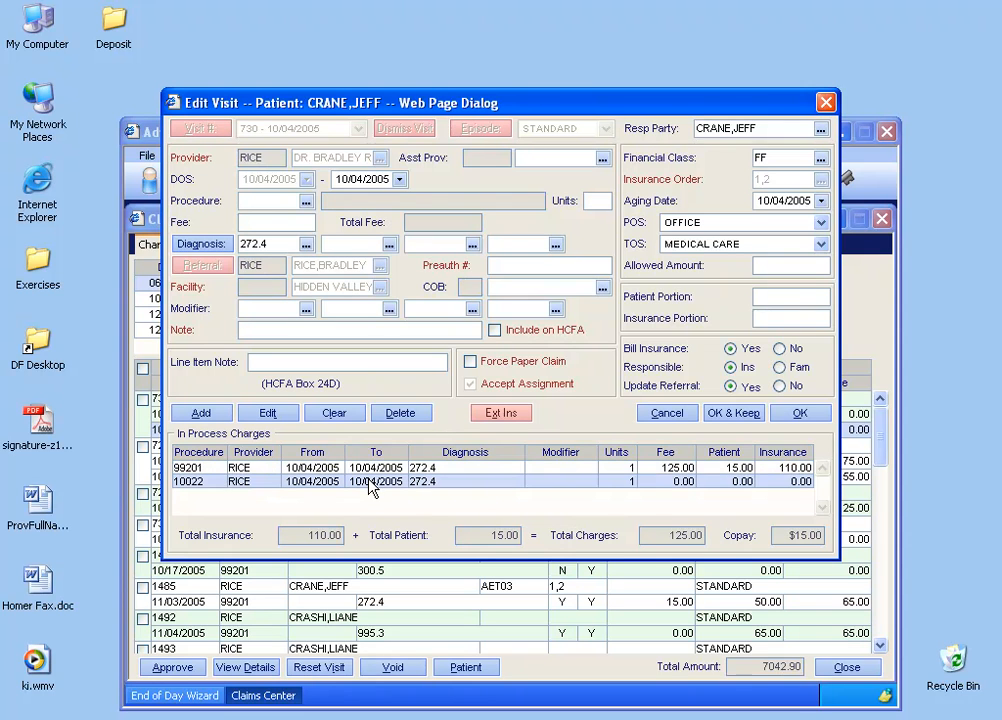
double_click(304, 226)
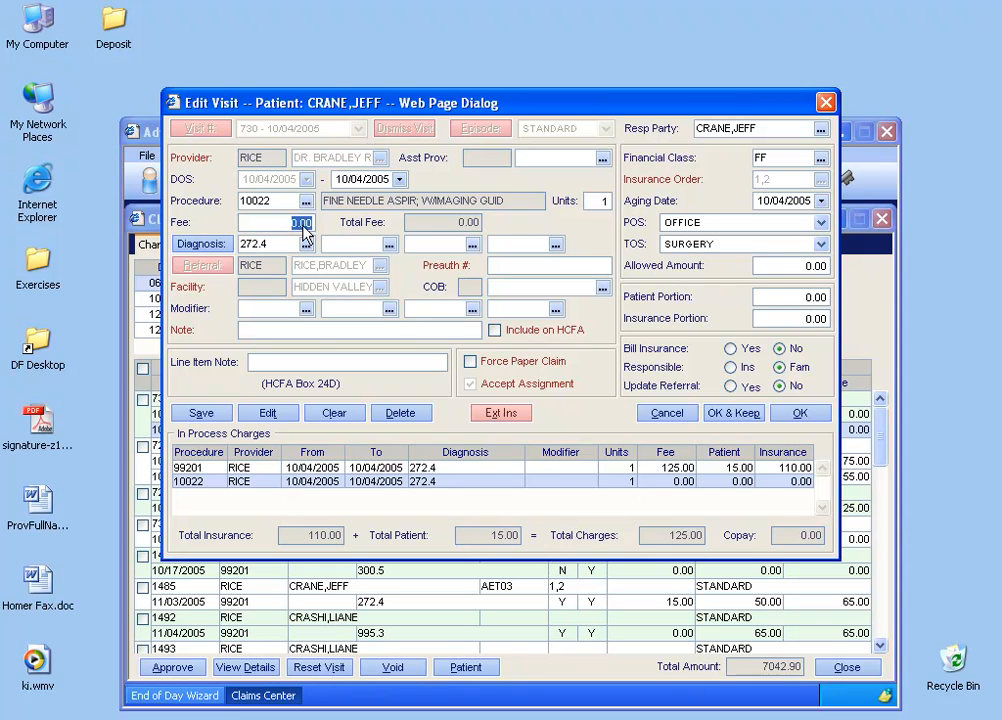
text(123.55)
key(Tab)
click(219, 418)
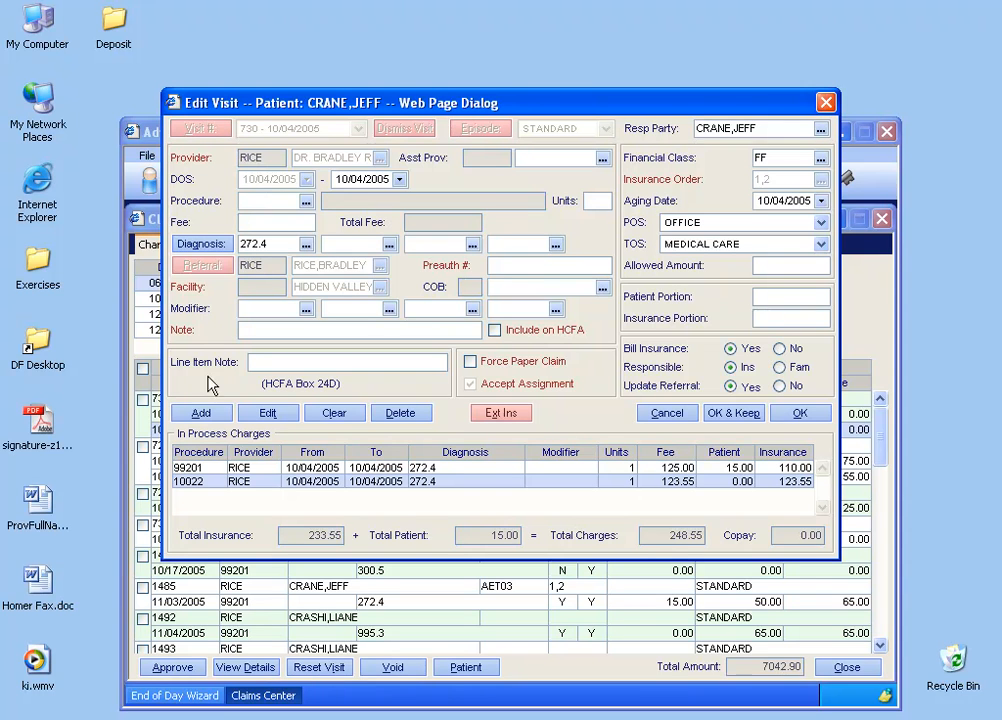
Clear the charge entry fields and enter a new charge for procedure 10121 with a fee of 300.00.
click(267, 412)
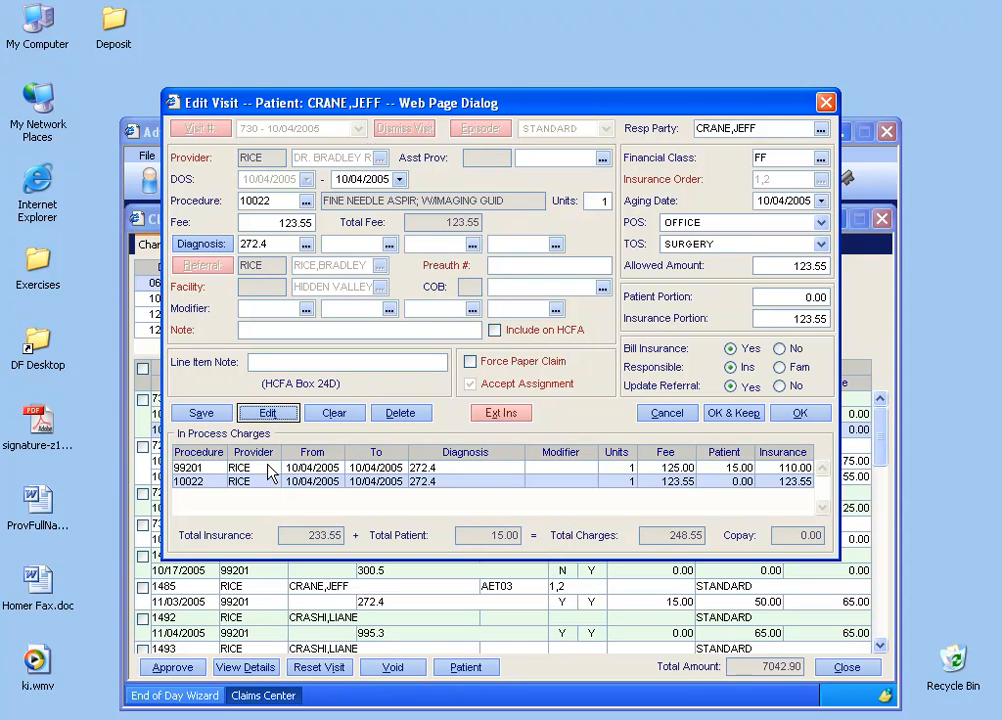
click(332, 412)
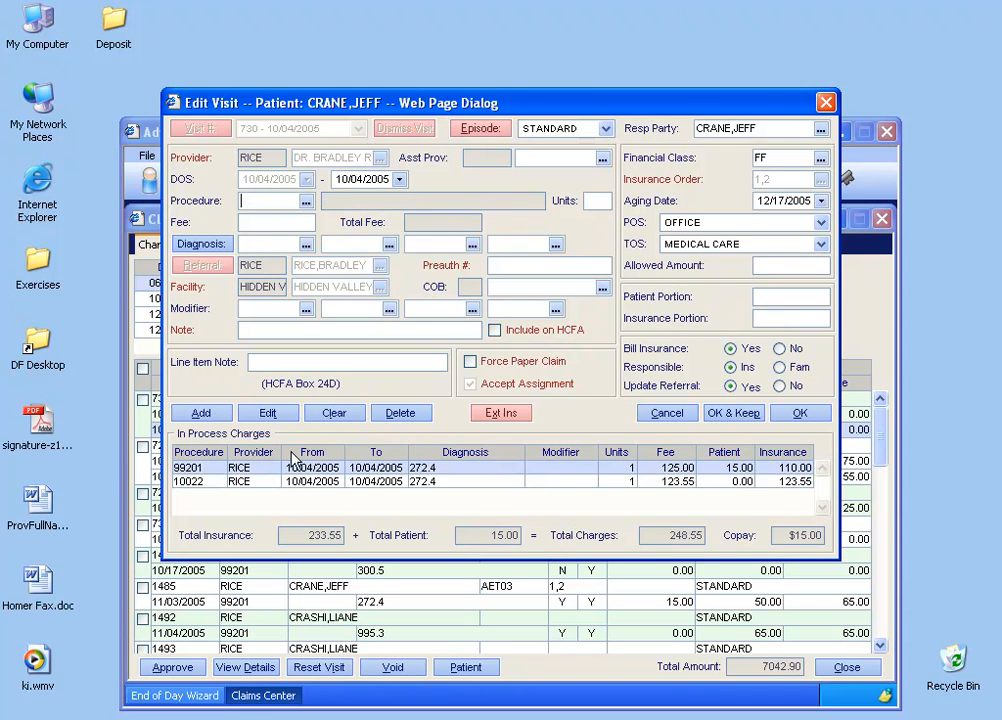
click(278, 204)
click(306, 202)
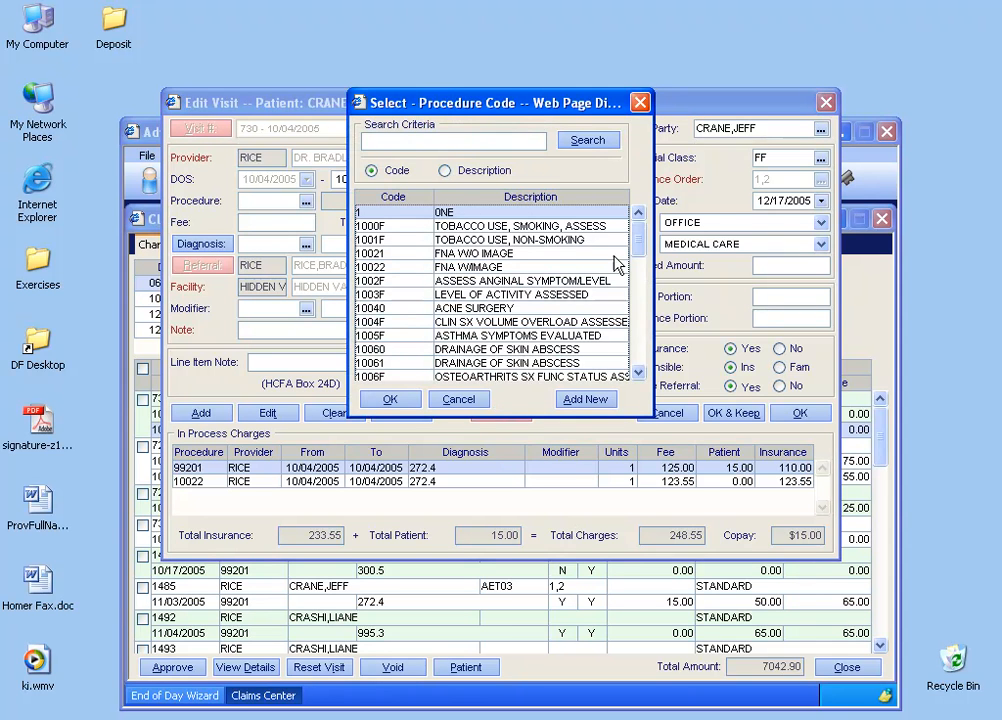
scroll(500, 300, down, 4)
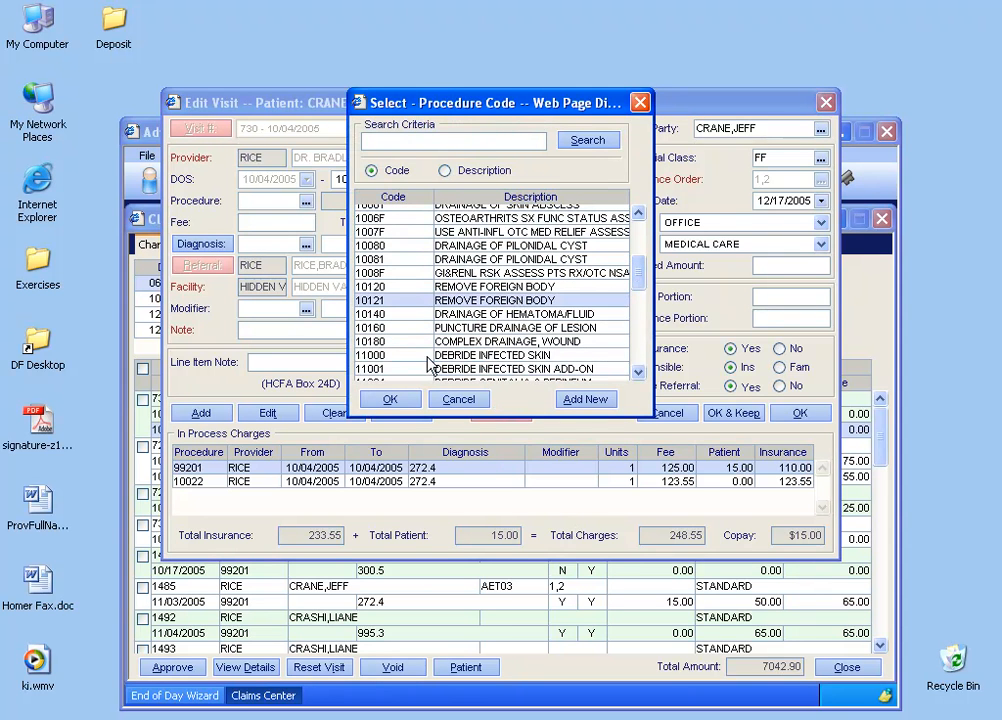
double_click(516, 301)
text(300)
key(Tab)
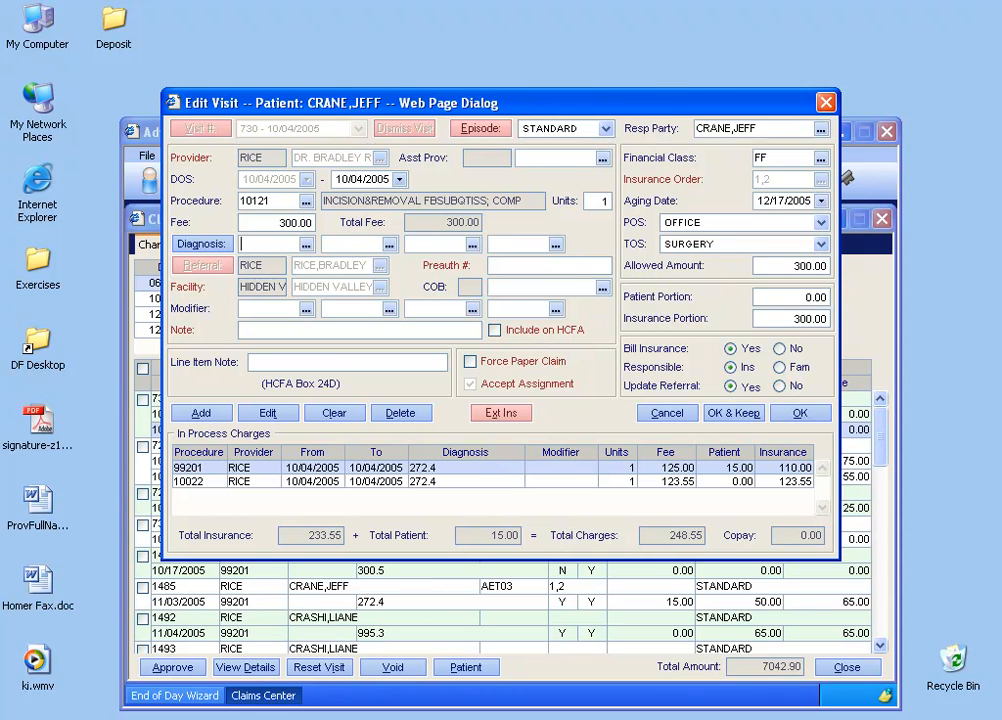
Give the new charge diagnosis code 200.03 and add it to the in-process charges.
click(305, 244)
double_click(422, 358)
click(221, 413)
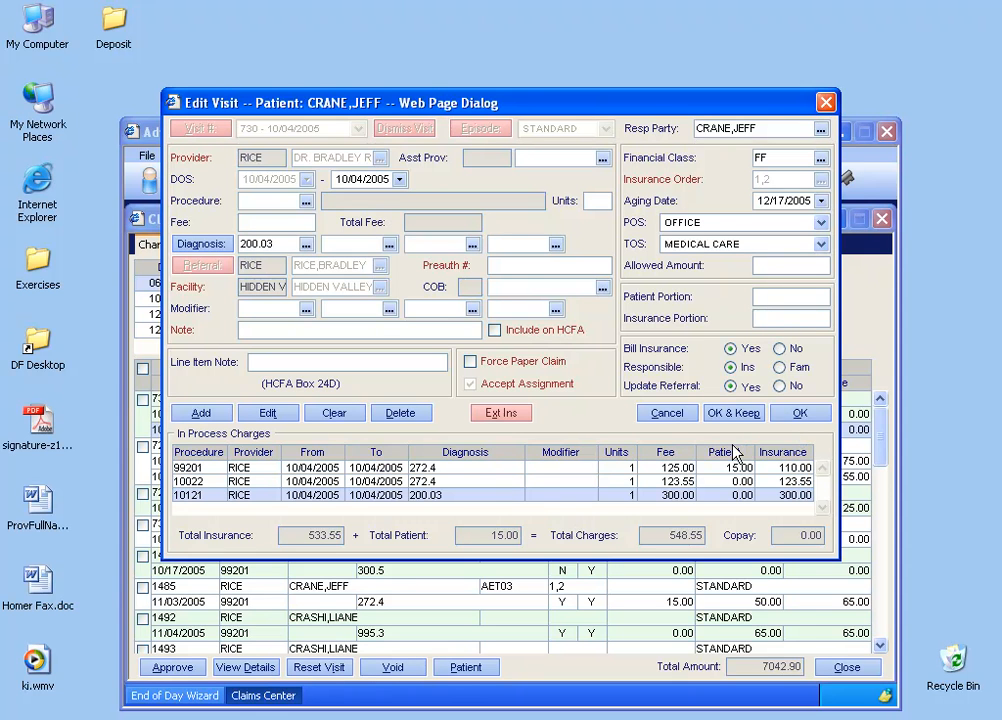
Save the edited visit and agree to modify charges already included in a day close.
drag(350, 103, 550, 126)
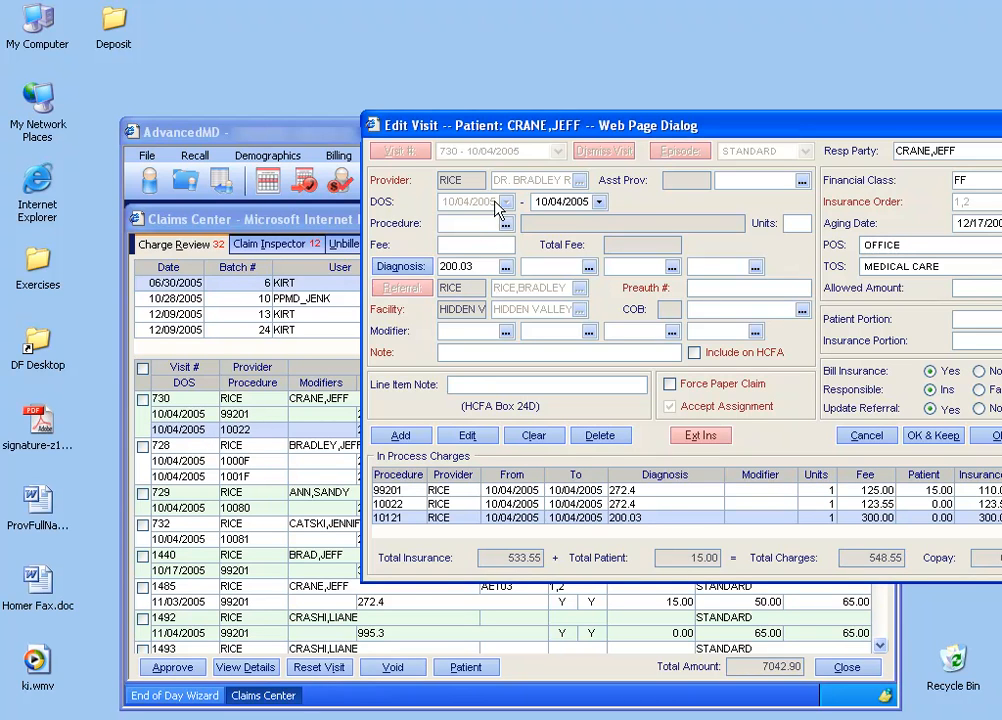
click(982, 437)
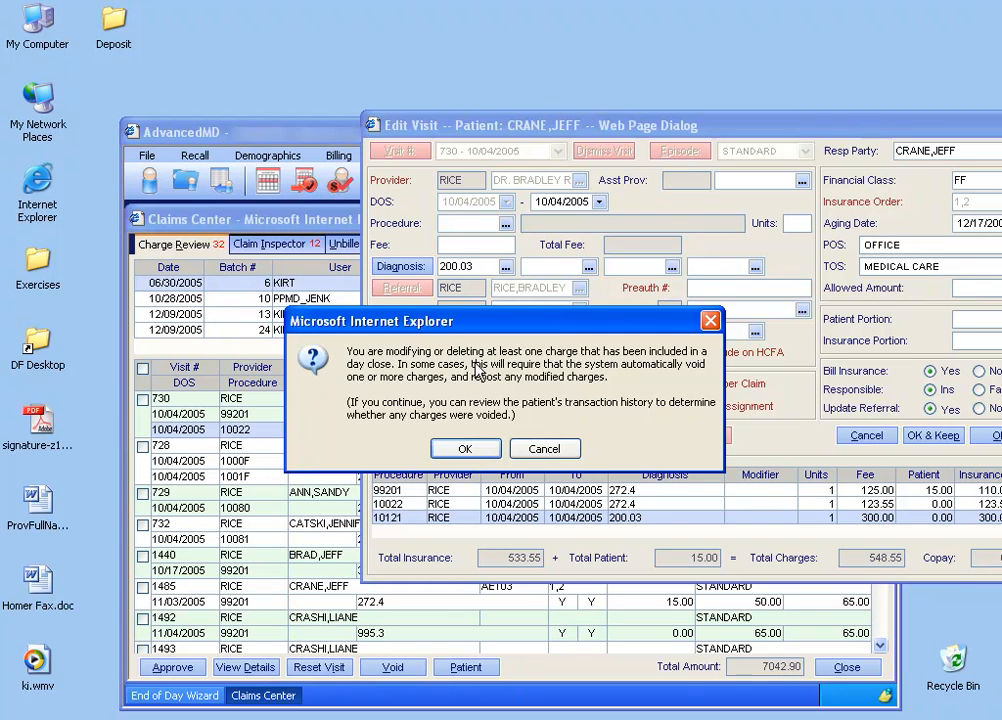
click(475, 456)
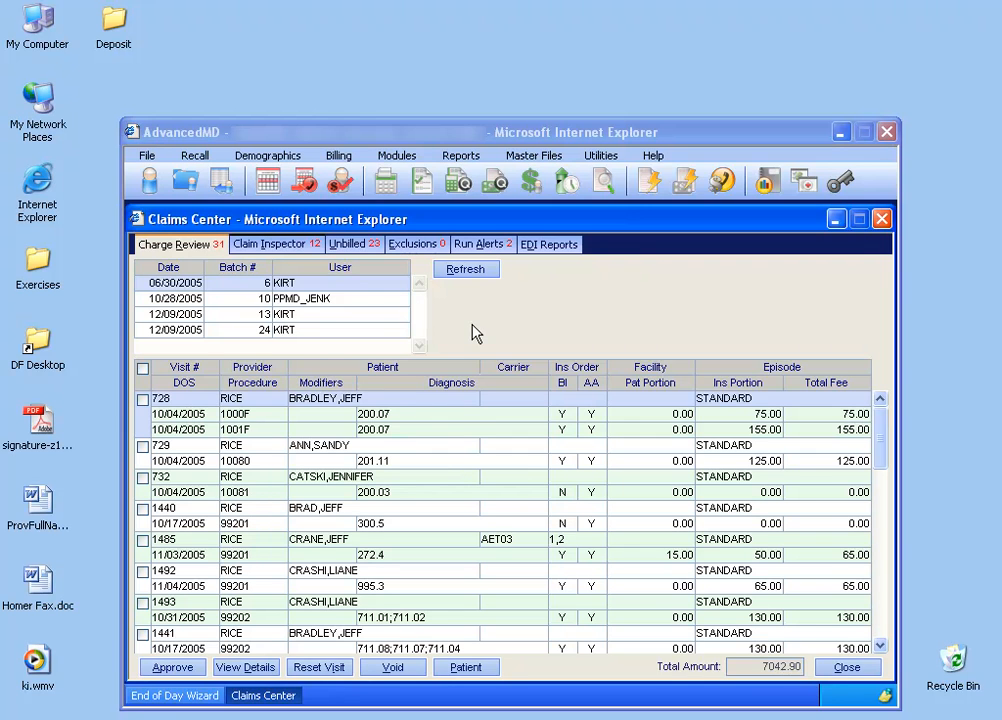
Look up the edited visit's patient by last name and check the charges' approval status in the financial history.
click(149, 181)
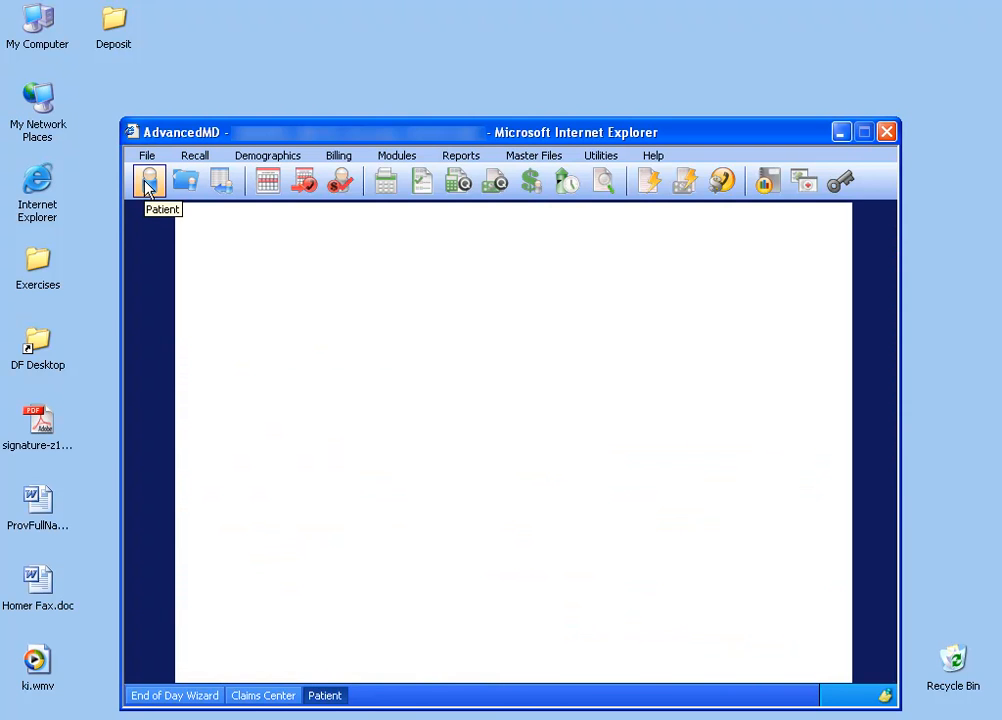
text(CRANE)
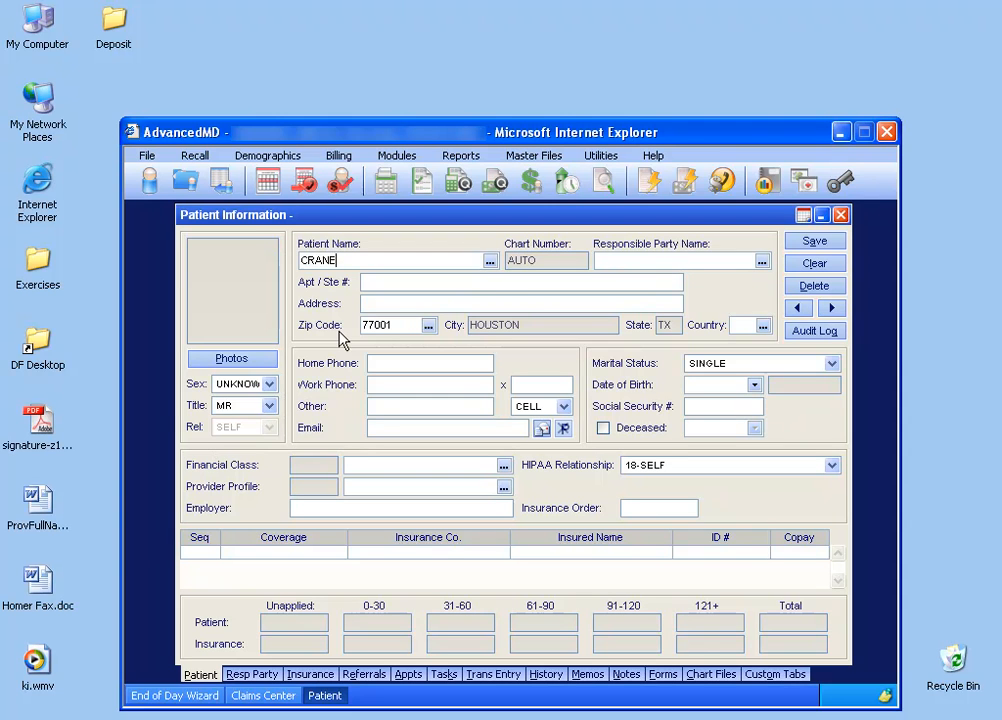
key(Tab)
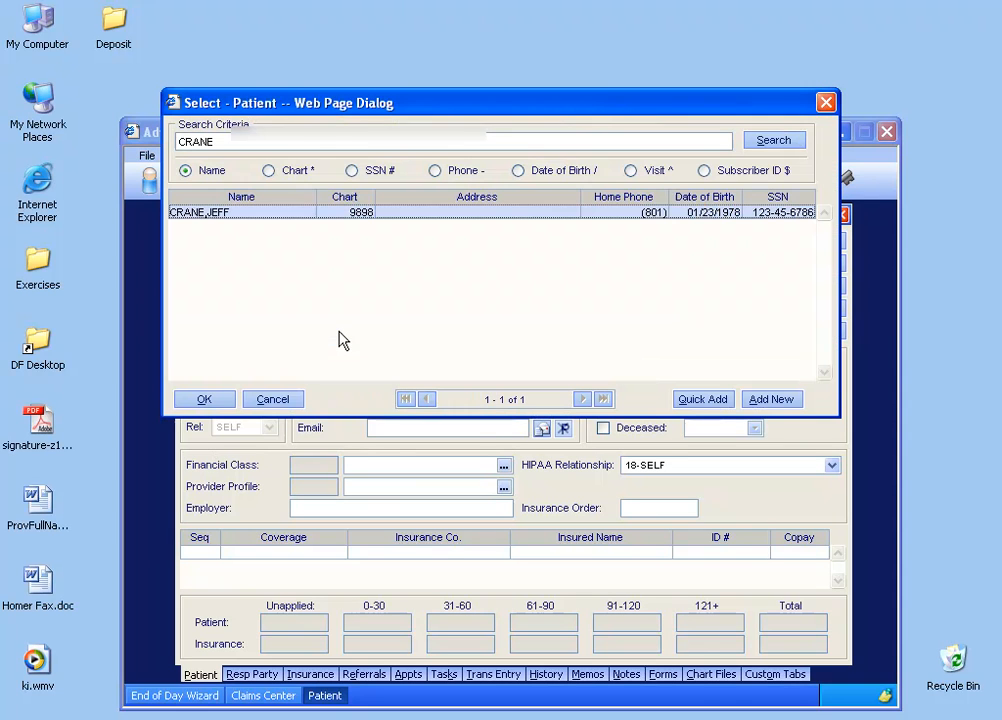
click(205, 400)
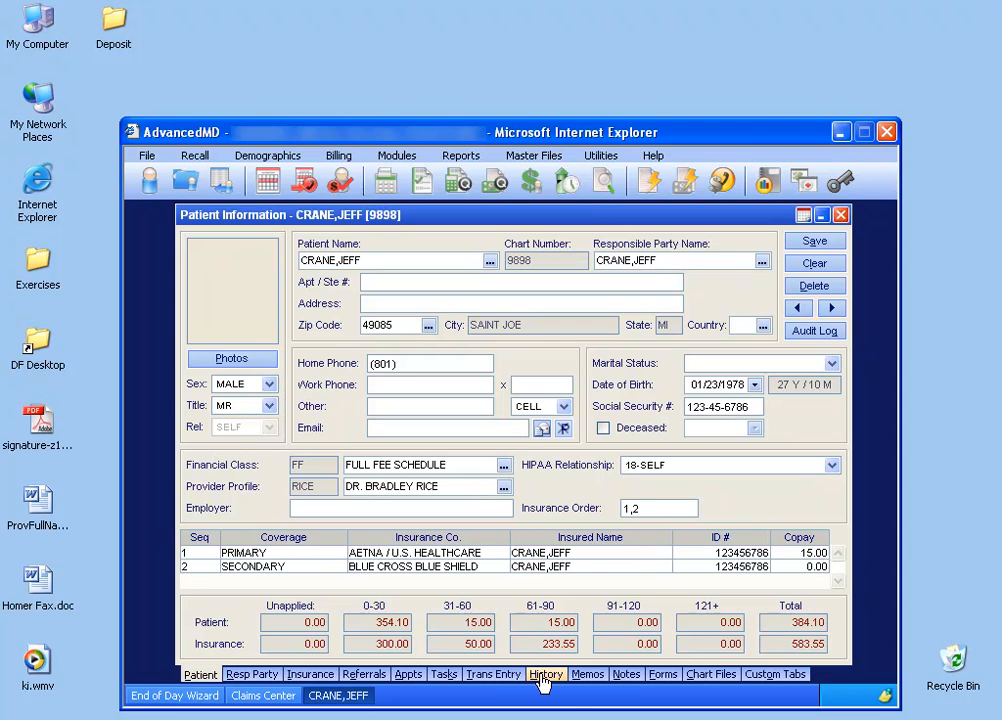
click(545, 676)
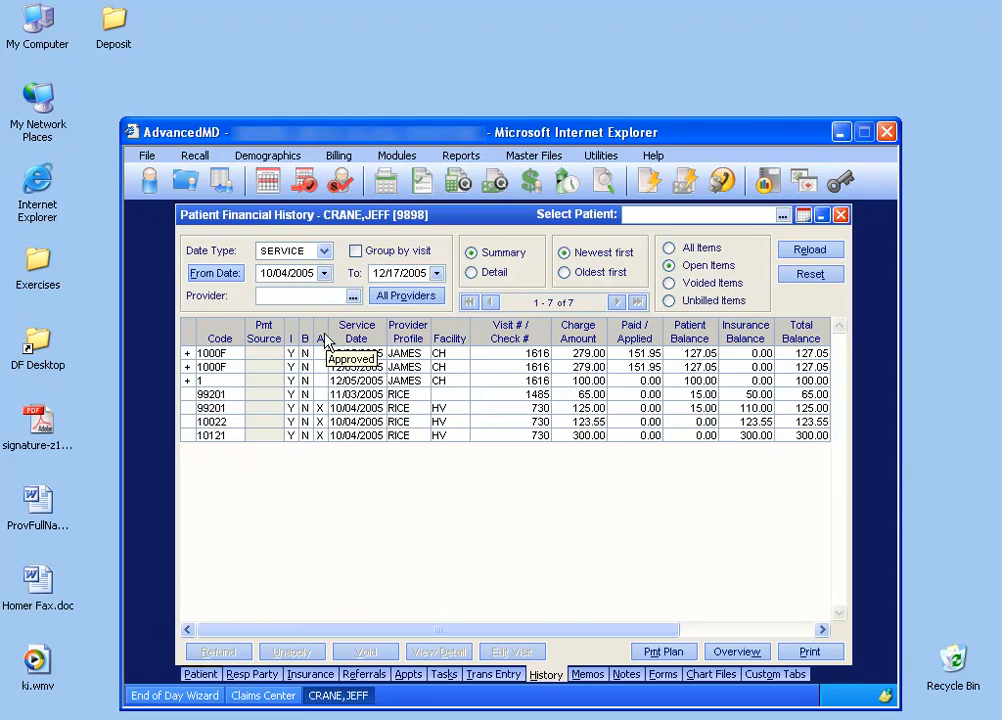
mouse_move(325, 440)
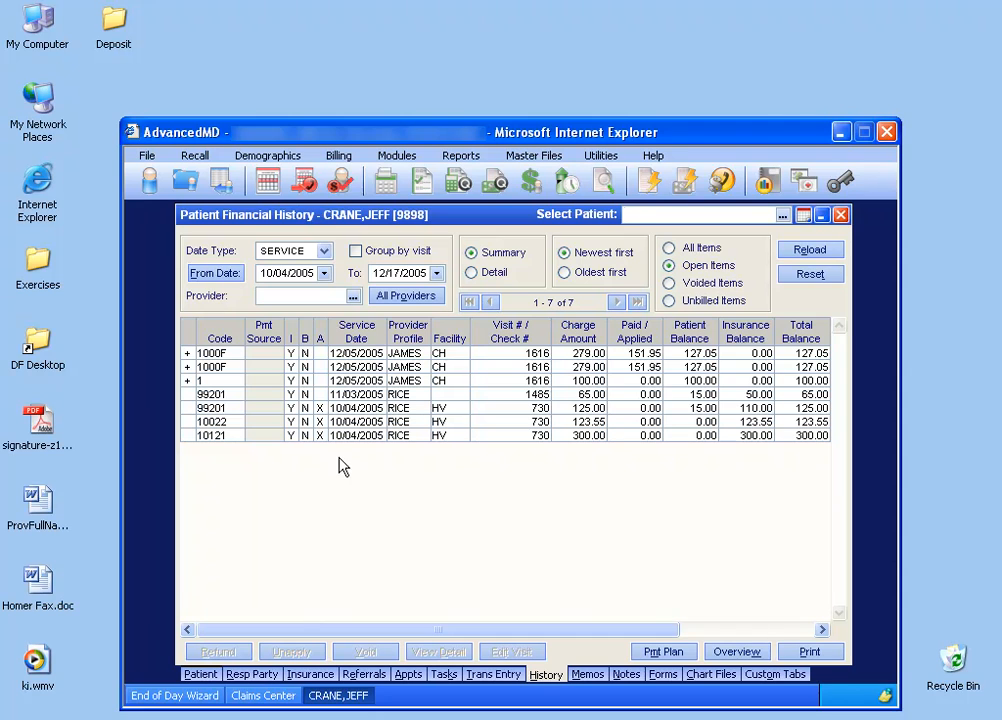
Return from the patient record to the Claims Center and view the details of the first visit in Charge Review.
click(841, 216)
click(272, 696)
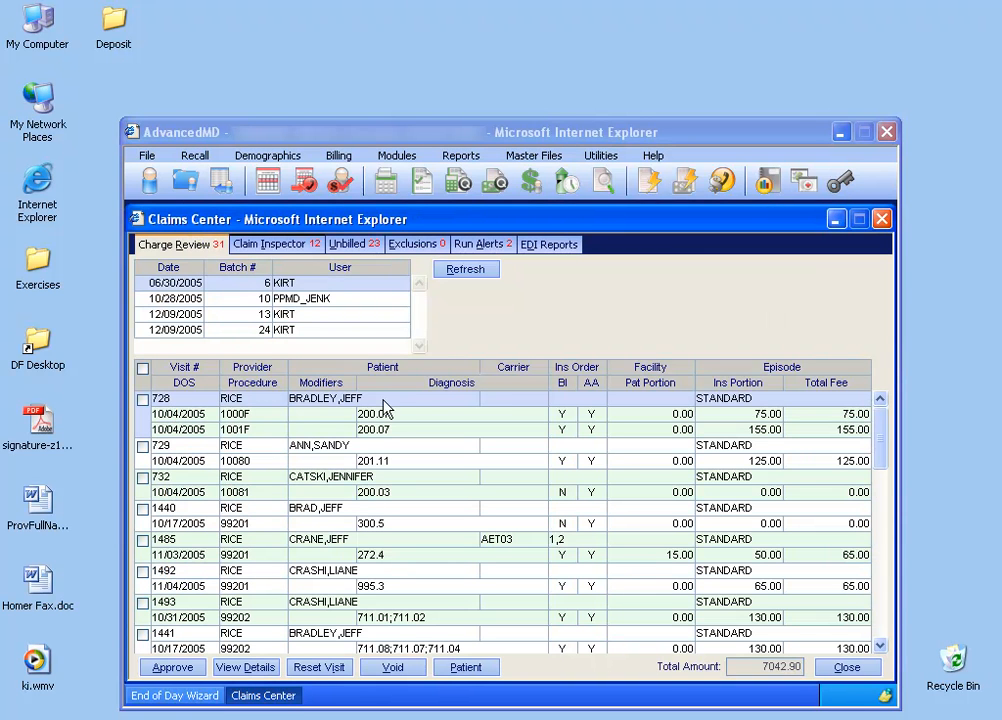
double_click(393, 409)
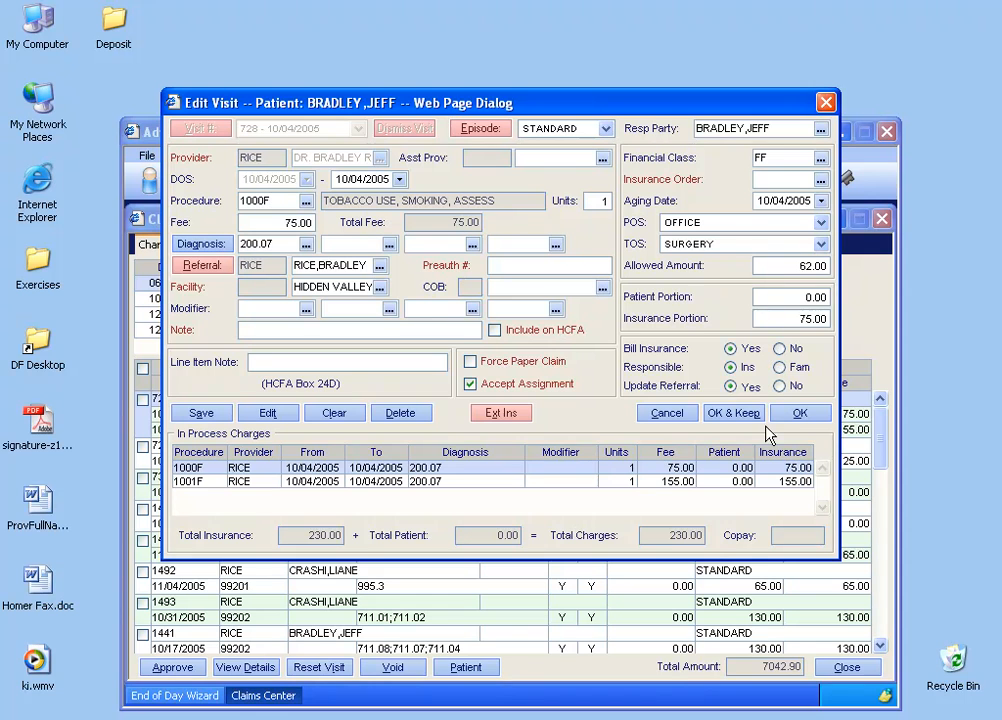
click(828, 109)
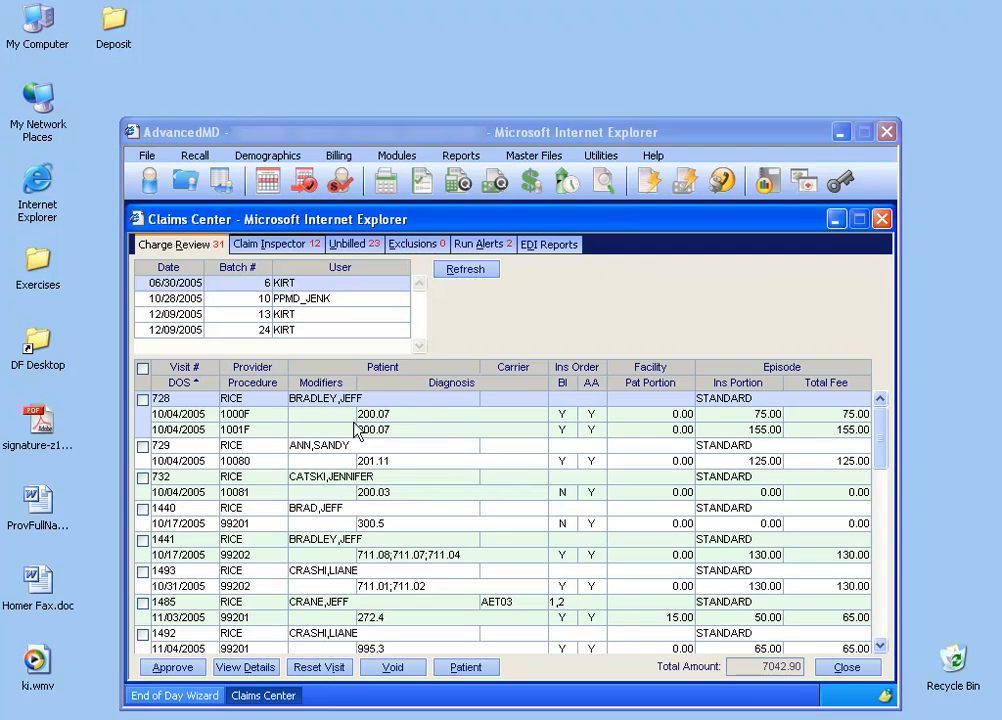
Examine the last dates of service in the charge list and display the Online Charge Slips for 12/07/2005.
mouse_move(205, 420)
drag(884, 440, 884, 618)
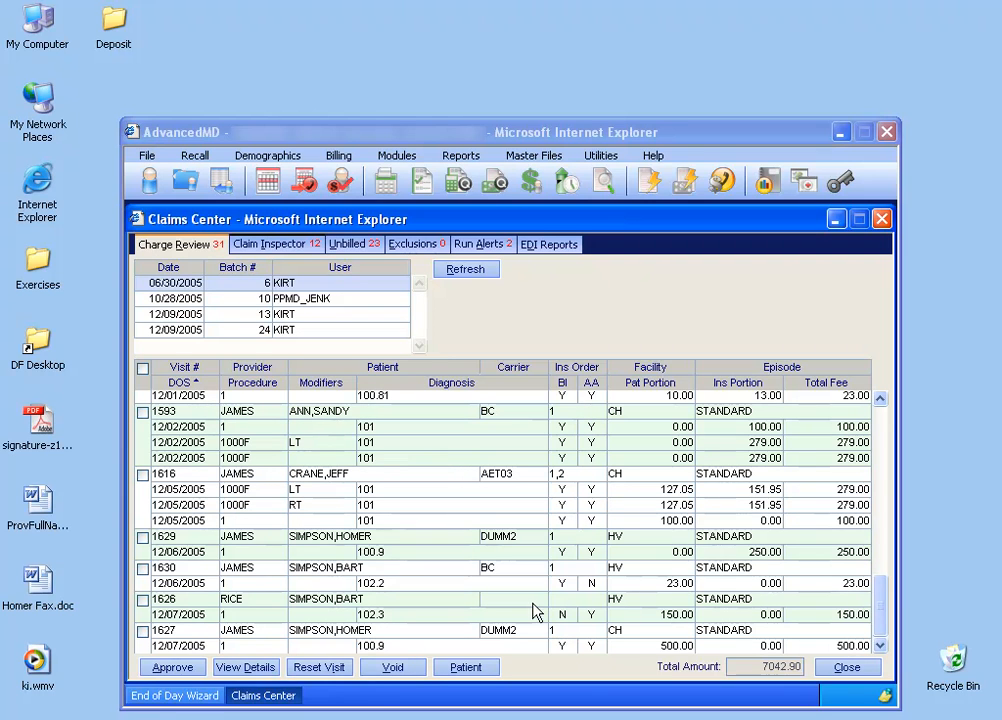
mouse_move(191, 648)
click(420, 181)
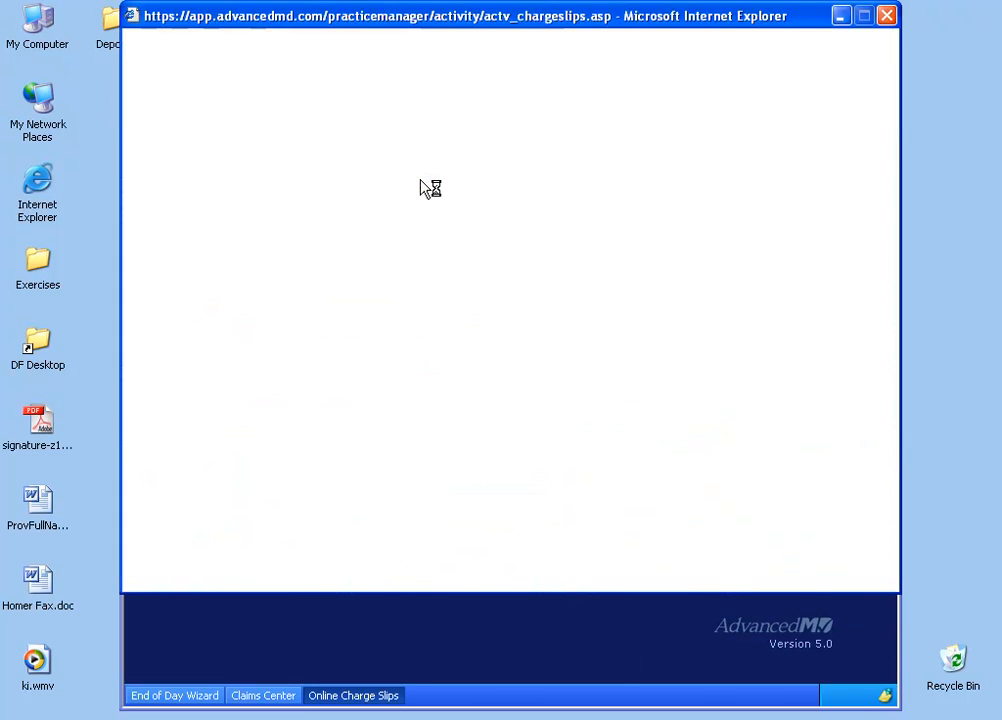
click(245, 72)
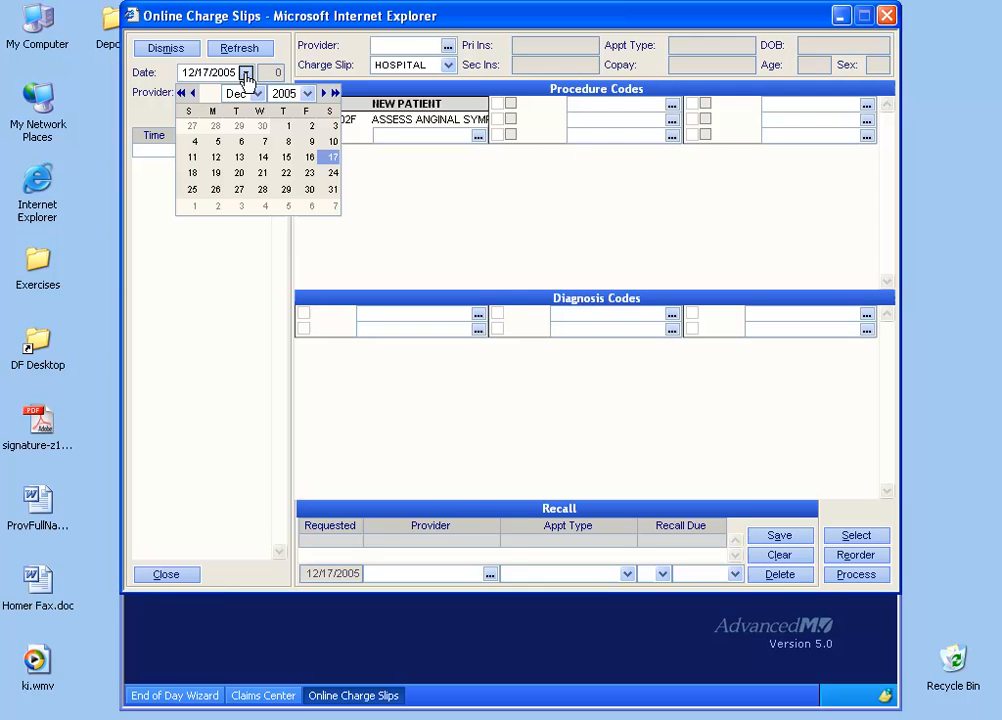
click(265, 143)
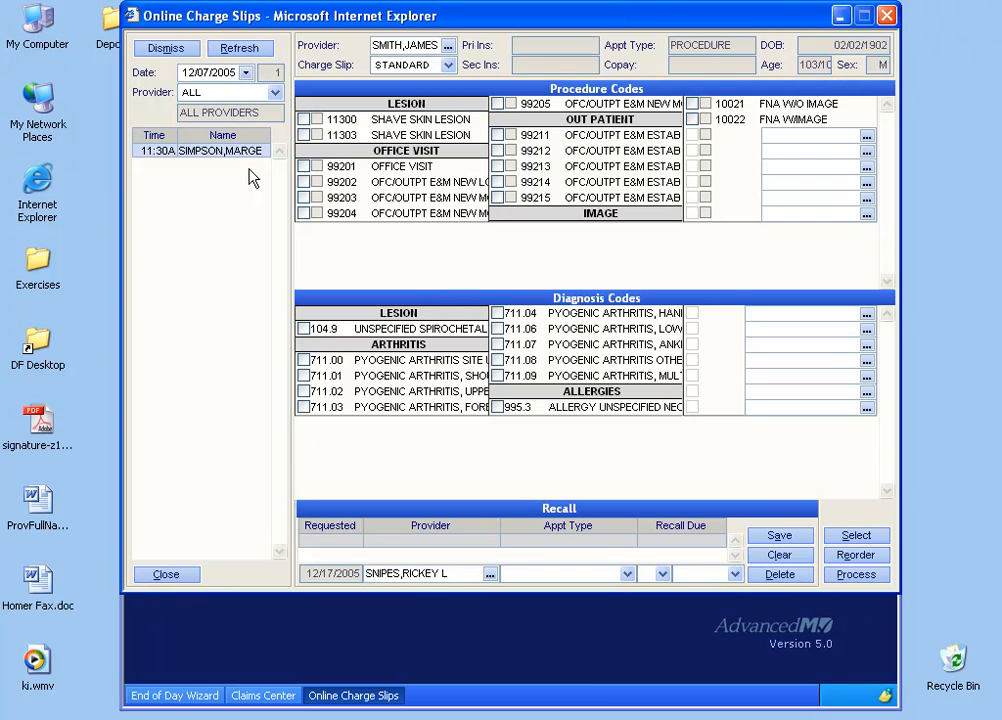
Close the charge slips, look up the patient by last name, and check the 12/07/2005 charge in the financial history.
click(183, 577)
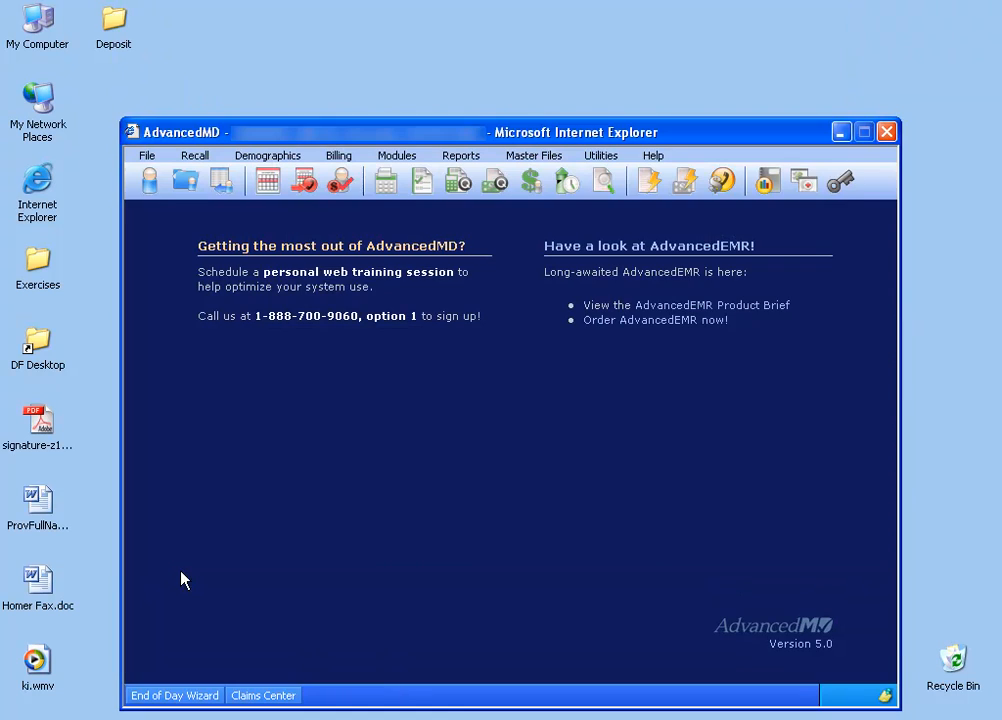
click(151, 184)
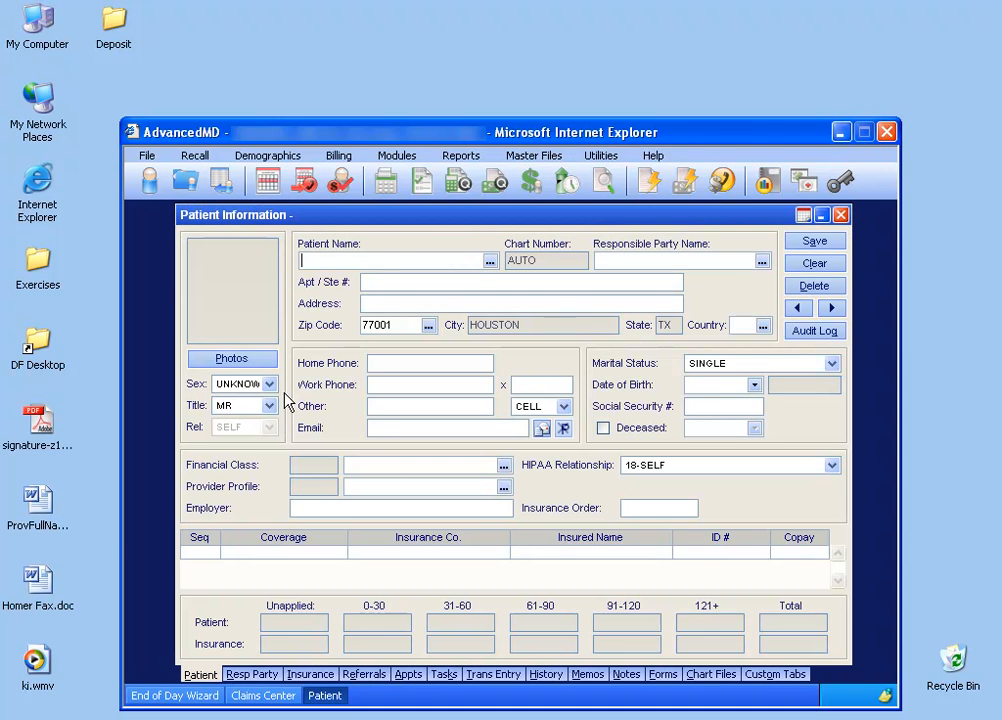
text(SIM)
key(Tab)
double_click(275, 228)
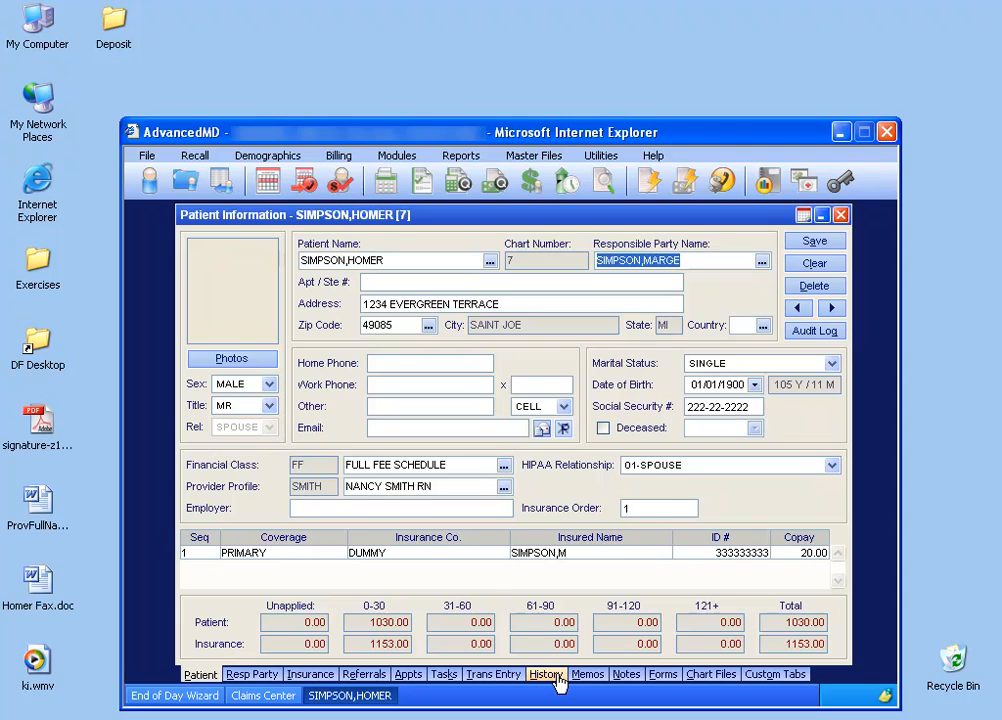
click(556, 677)
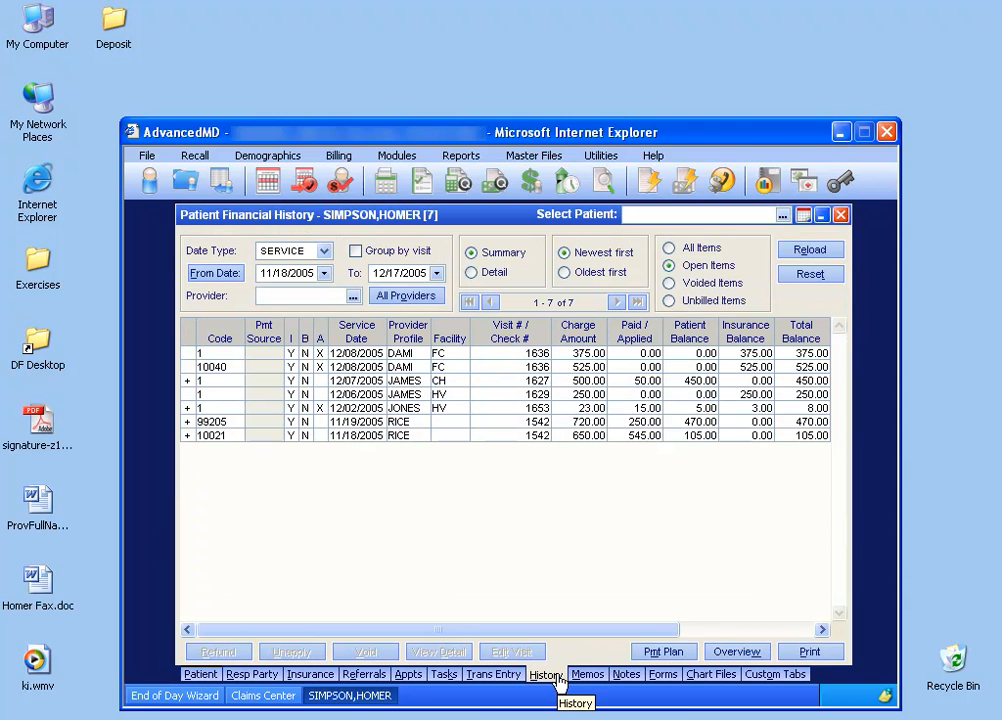
click(376, 381)
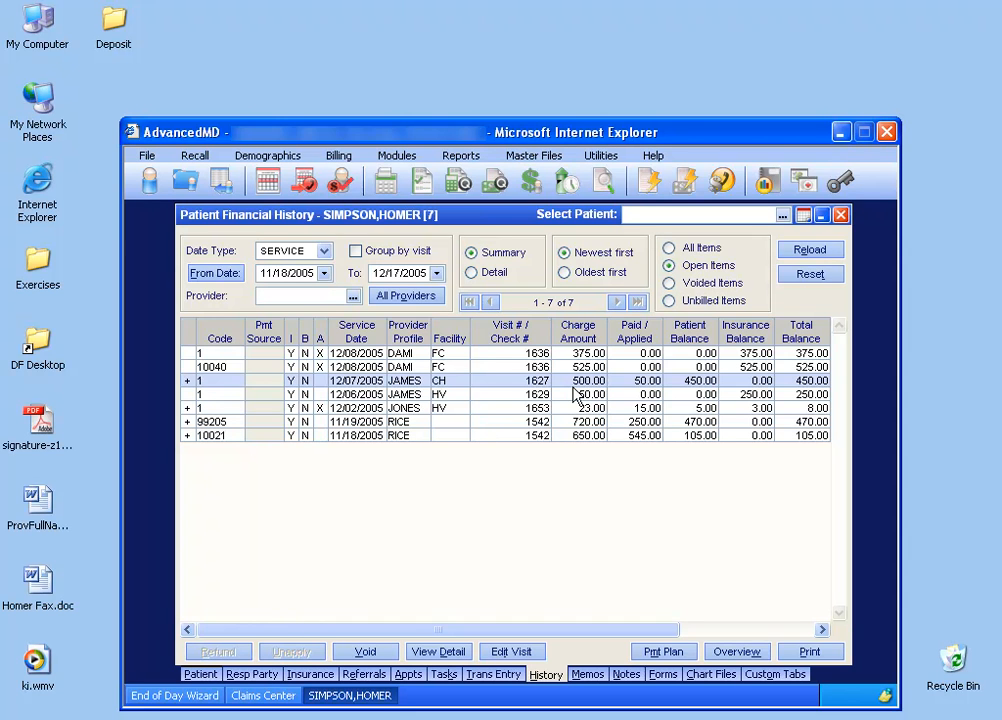
click(841, 214)
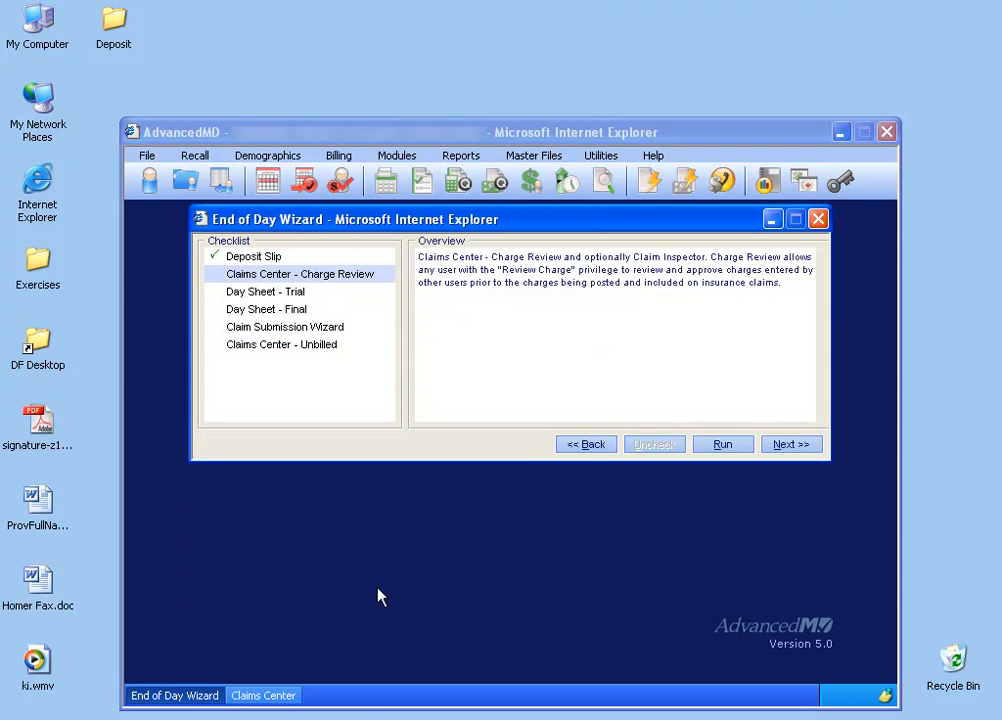
Reset the 12/07/2005 visit with the 500.00 fee in the Claims Center's Charge Review.
click(276, 697)
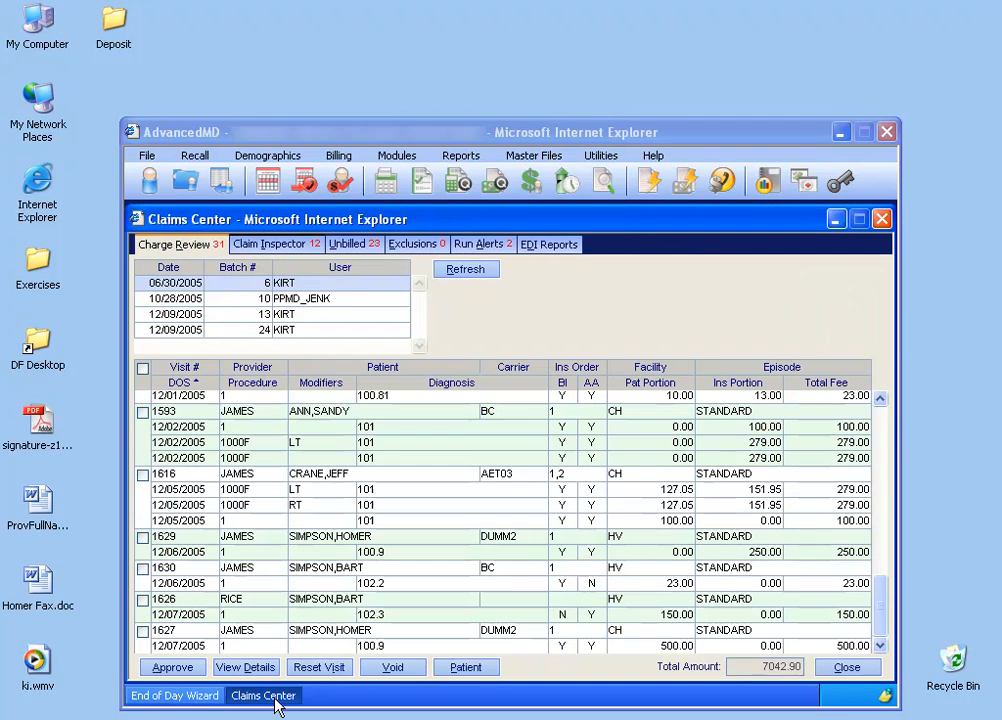
click(284, 644)
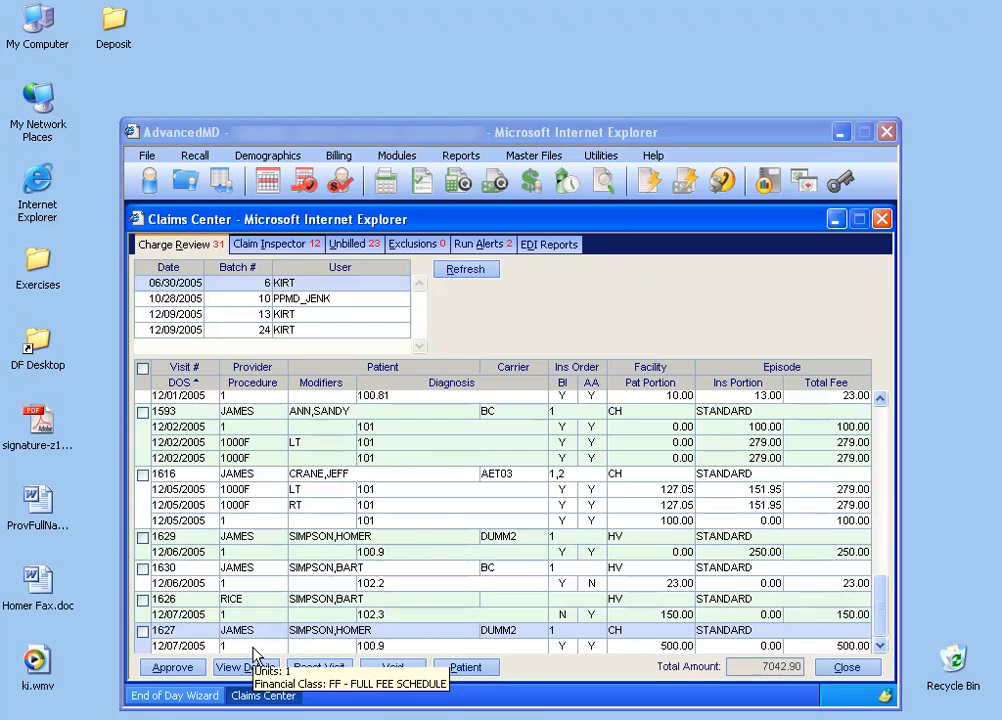
click(143, 632)
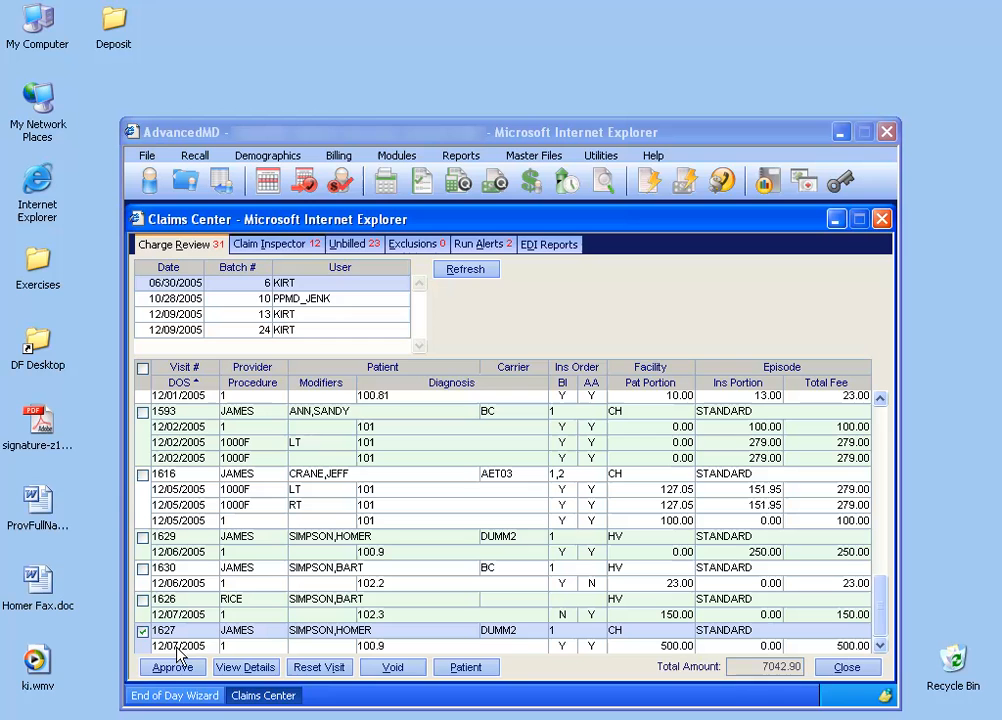
click(320, 670)
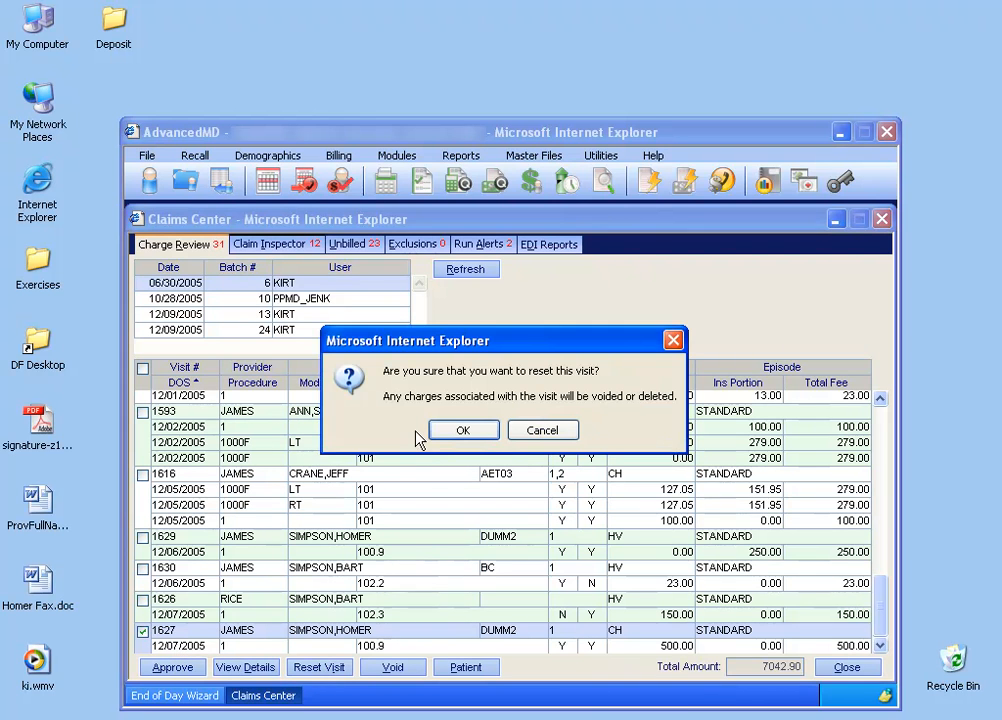
click(446, 435)
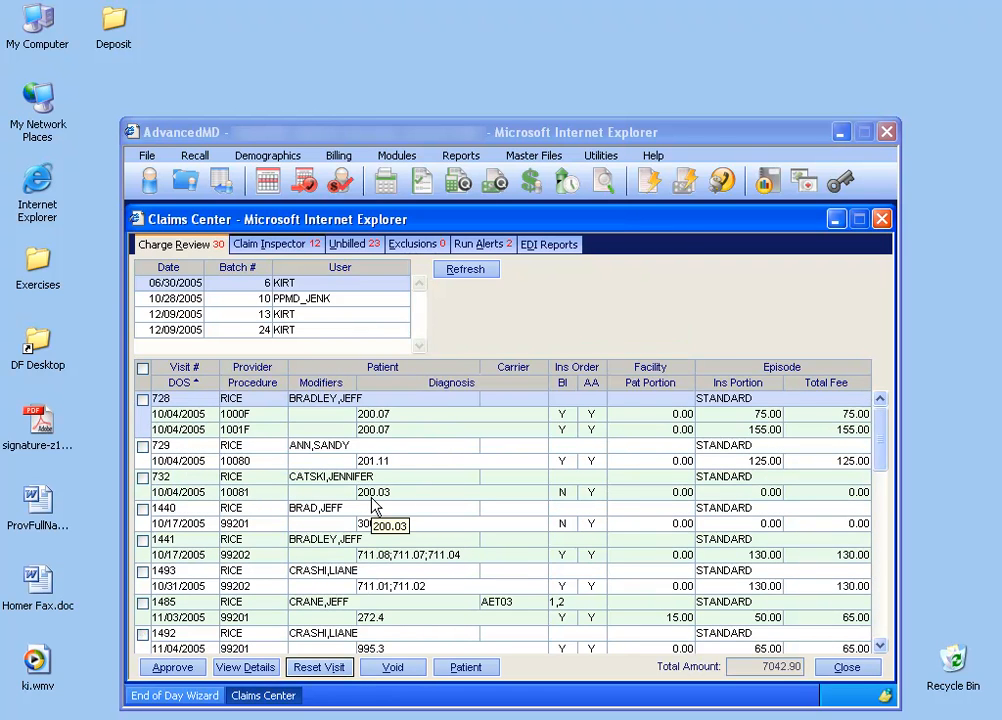
Minimize the Claims Center and display the Online Charge Slips for 12/07/2005.
click(836, 219)
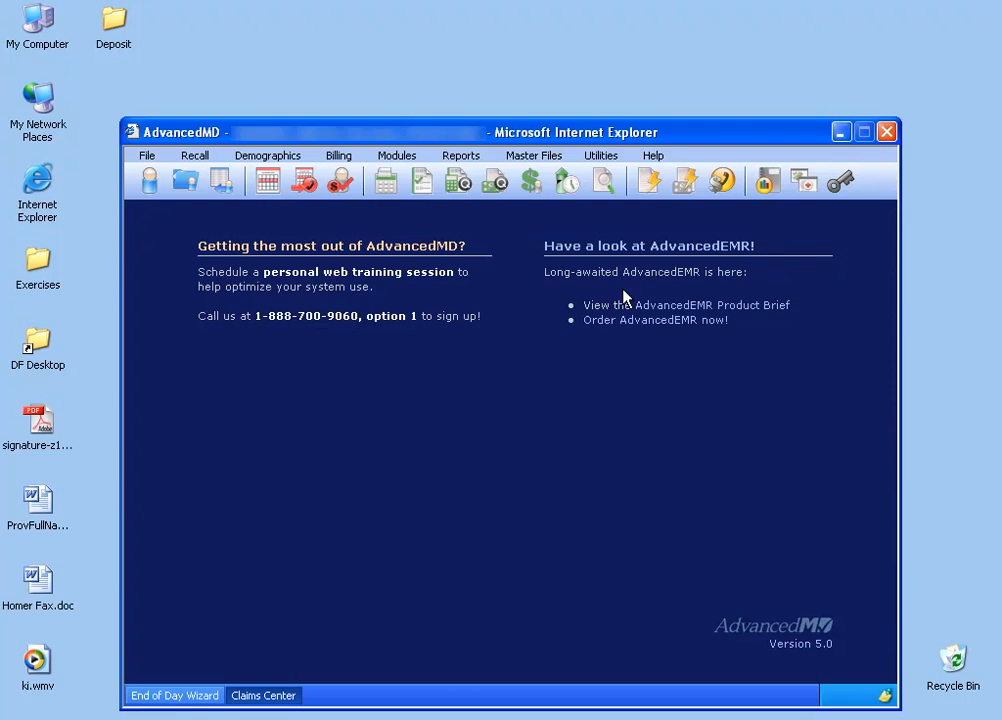
click(424, 184)
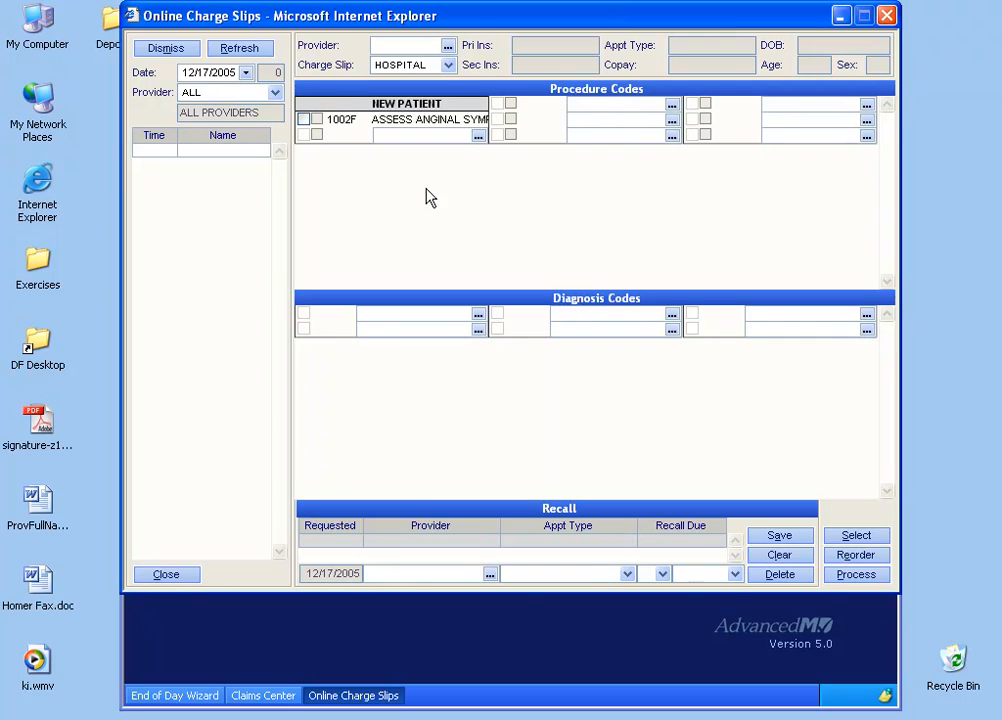
click(245, 73)
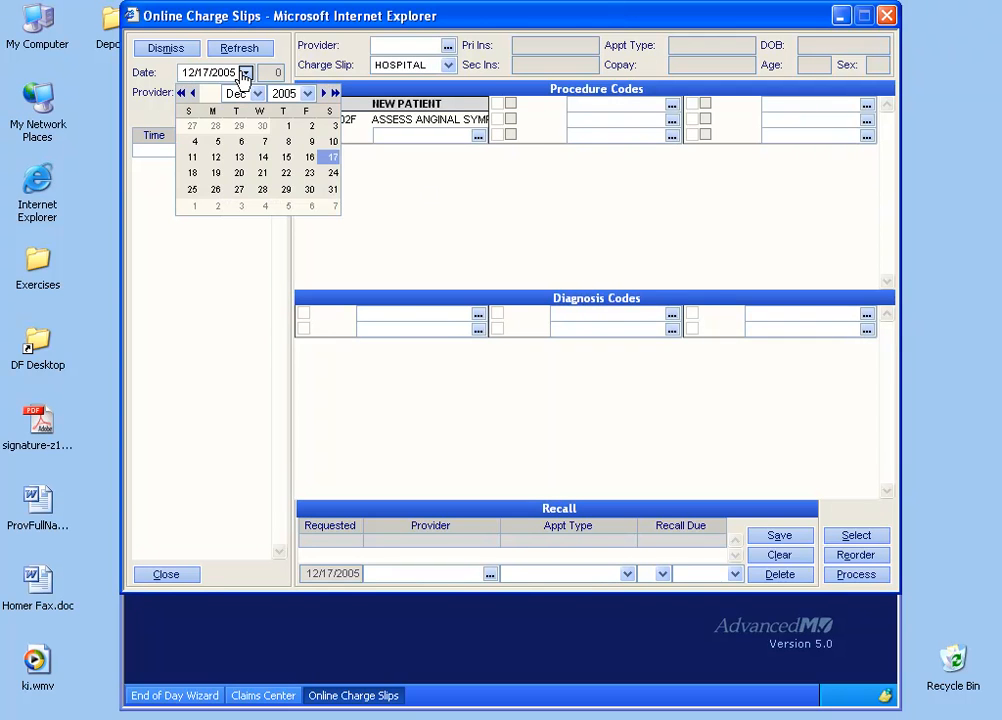
click(262, 143)
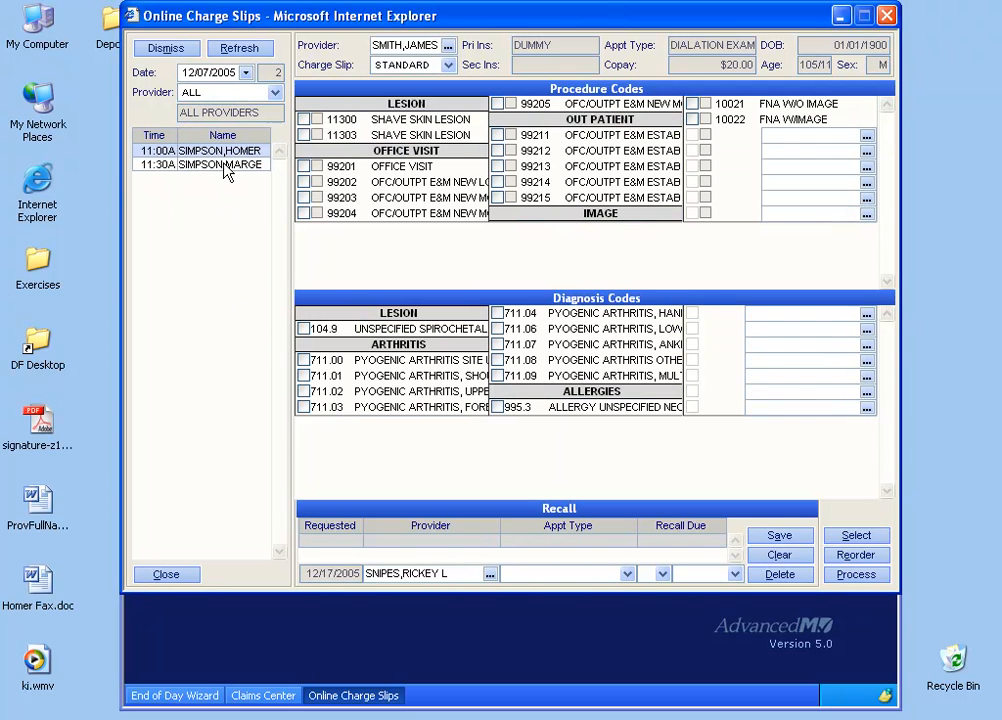
Try marking procedure codes 11300, 99212 and 99213 on the 11:00 AM charge slip, and close it without processing.
click(304, 119)
click(497, 150)
click(497, 166)
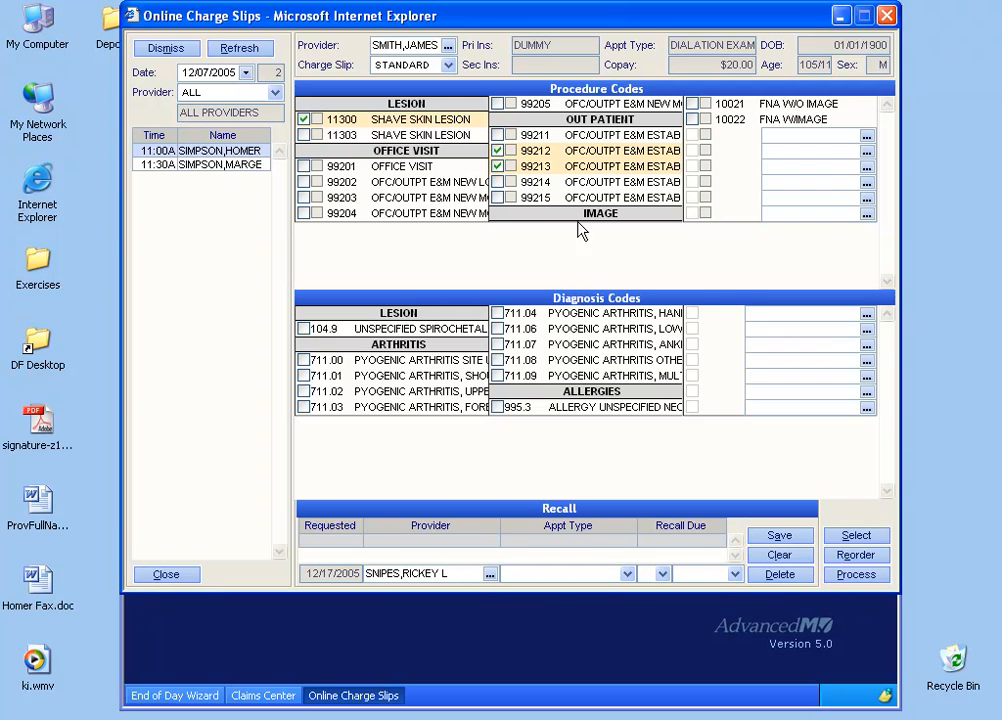
click(887, 16)
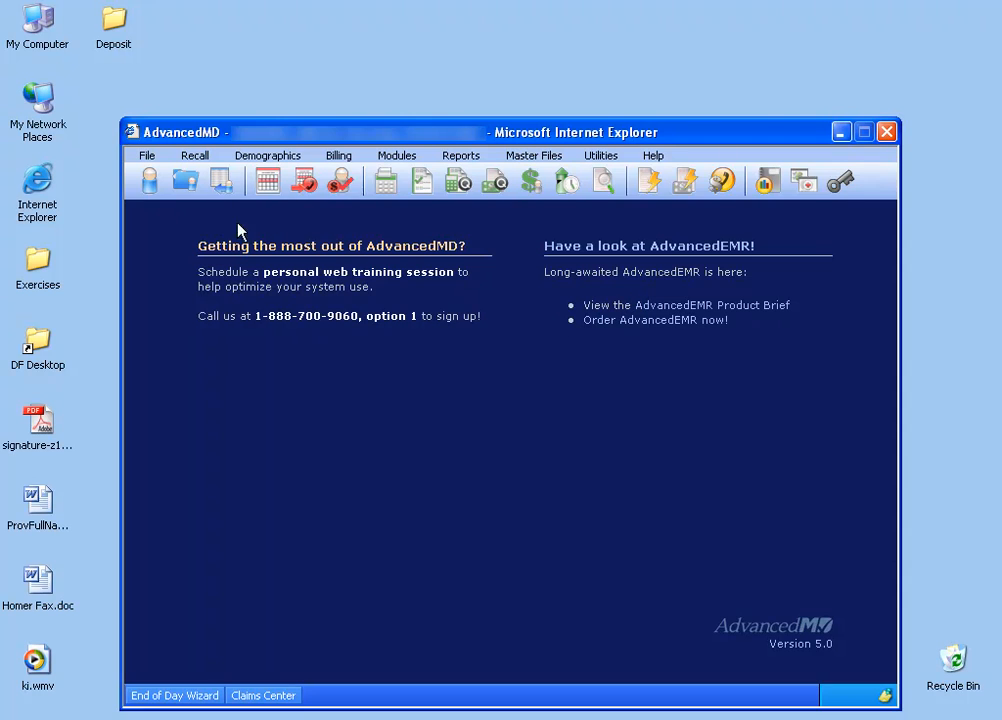
Look up the reset visit's patient by last name and check the financial history for the 12/07/2005 charge.
click(149, 180)
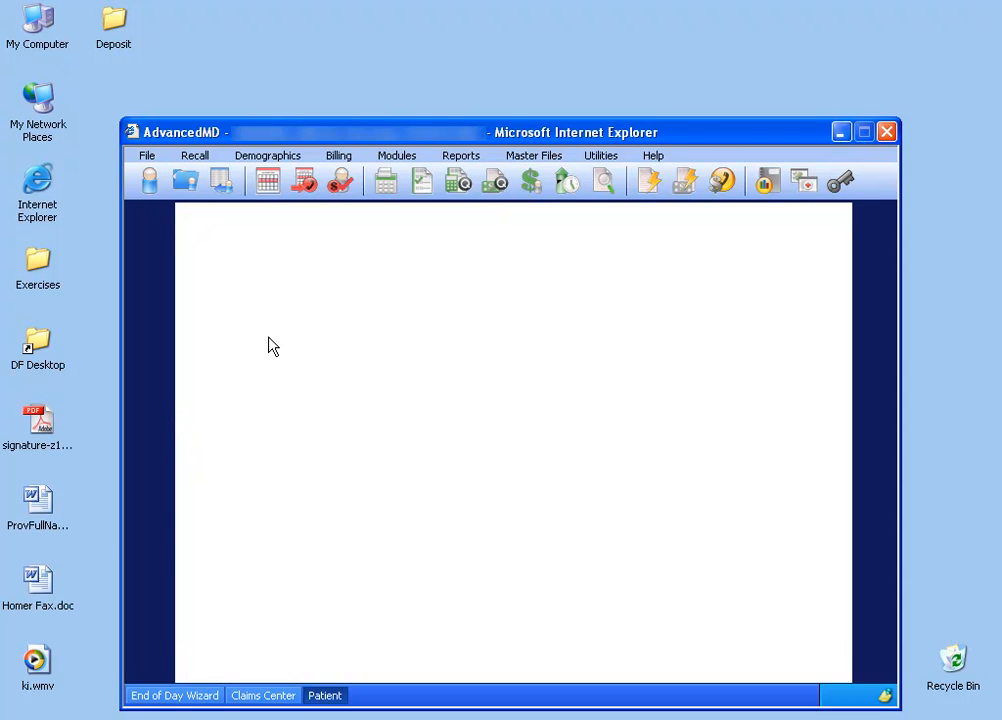
text(SIMP)
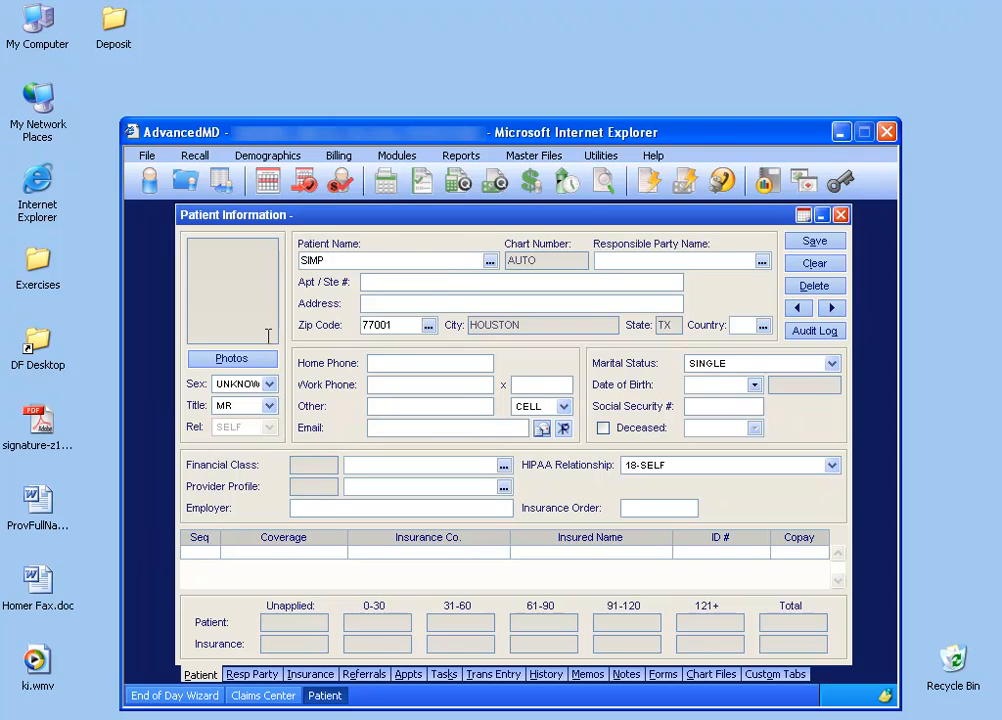
key(Tab)
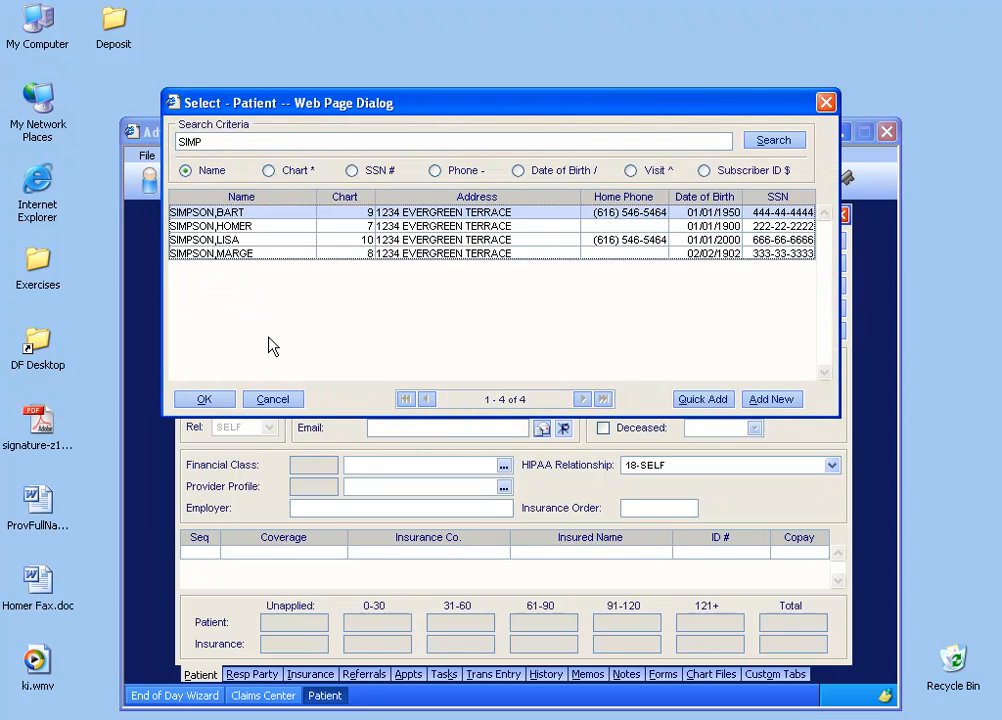
double_click(258, 228)
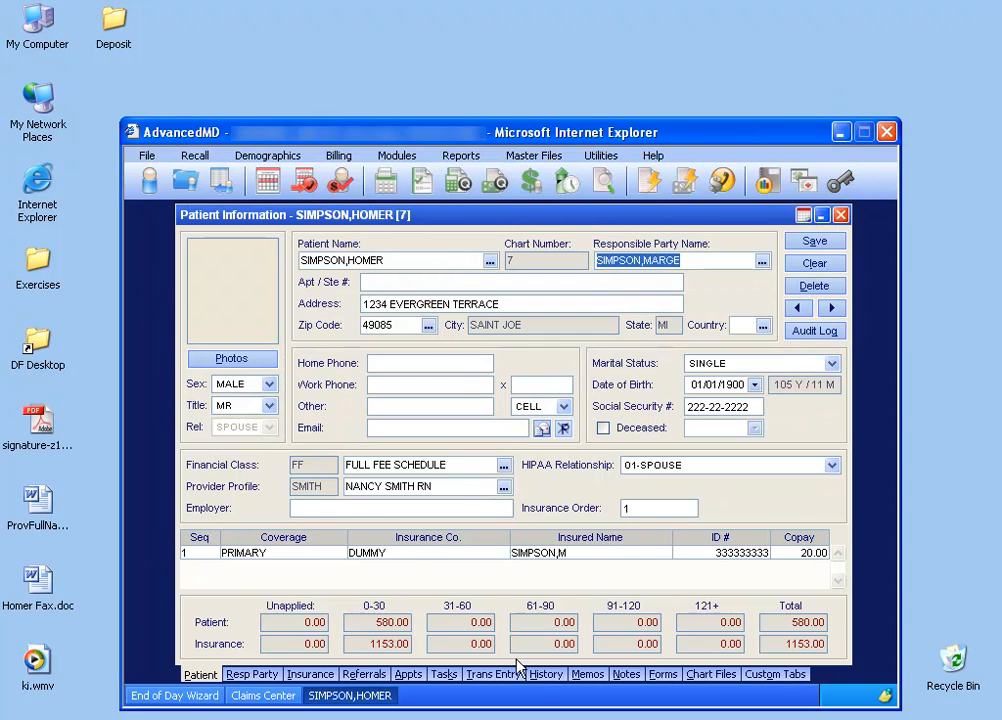
click(541, 675)
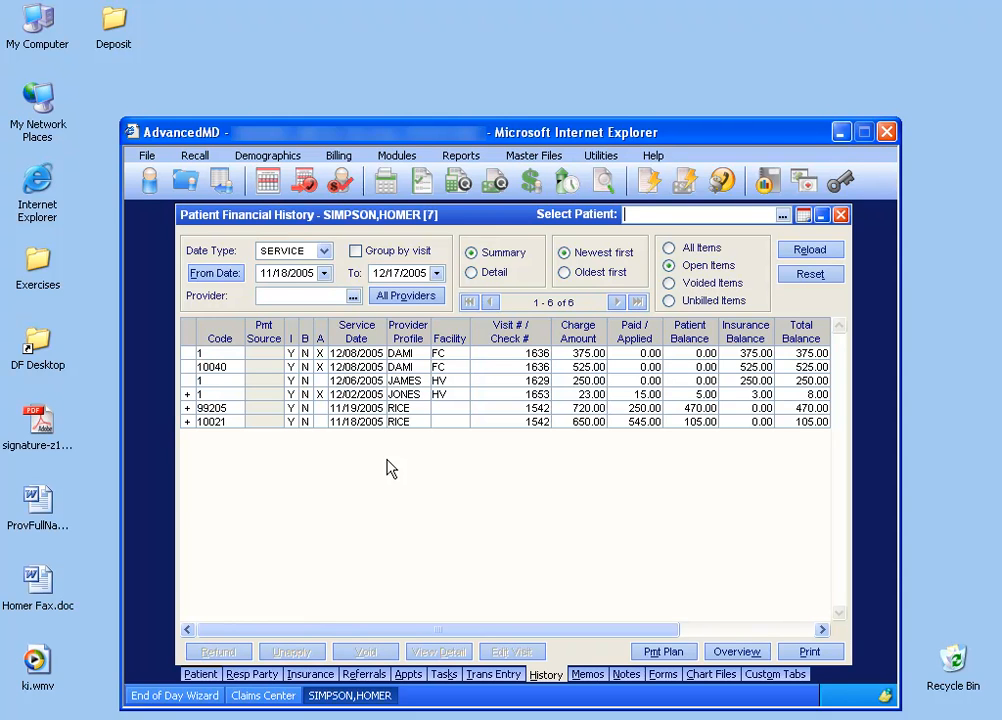
click(841, 214)
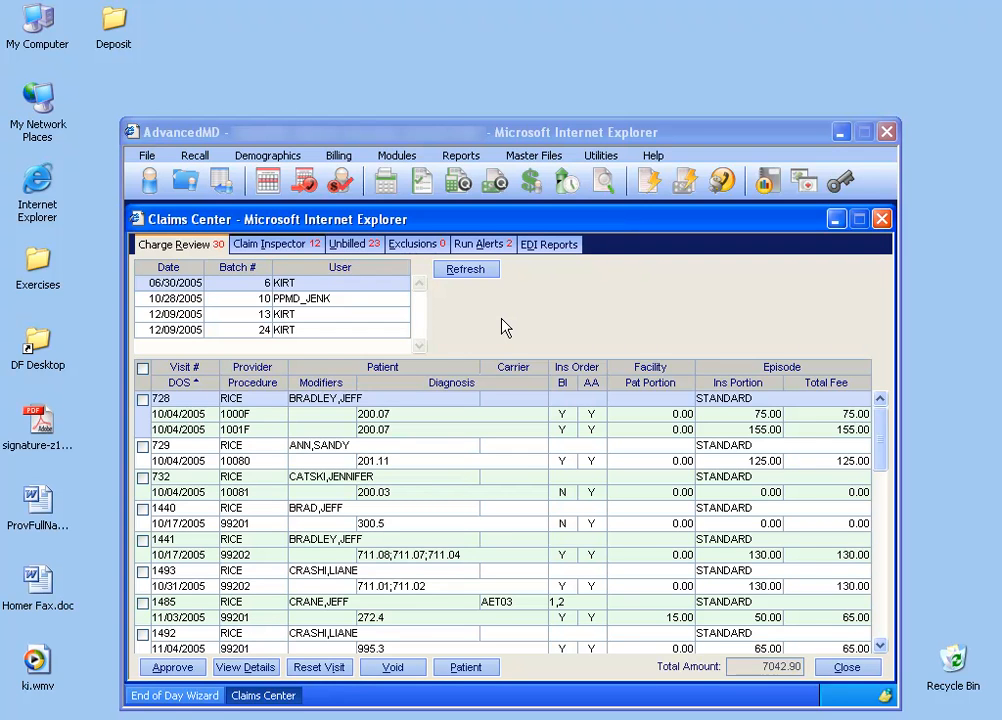
Review the financial history of the patient with the 150.00 visit dated 12/07/2005, and return to Charge Review.
drag(880, 420, 879, 622)
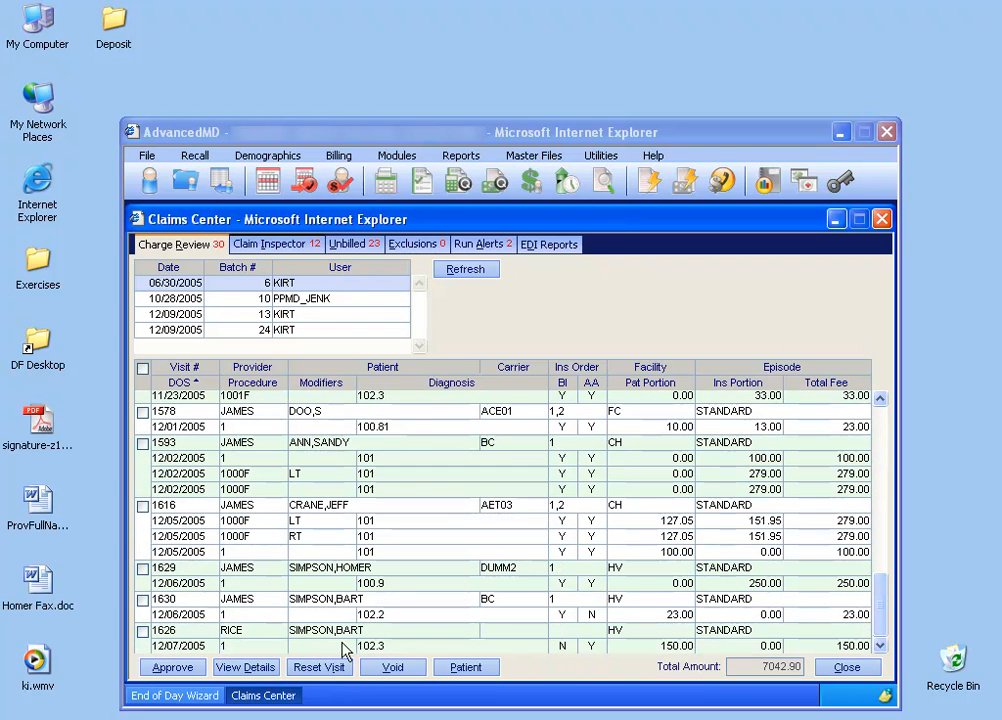
mouse_move(221, 651)
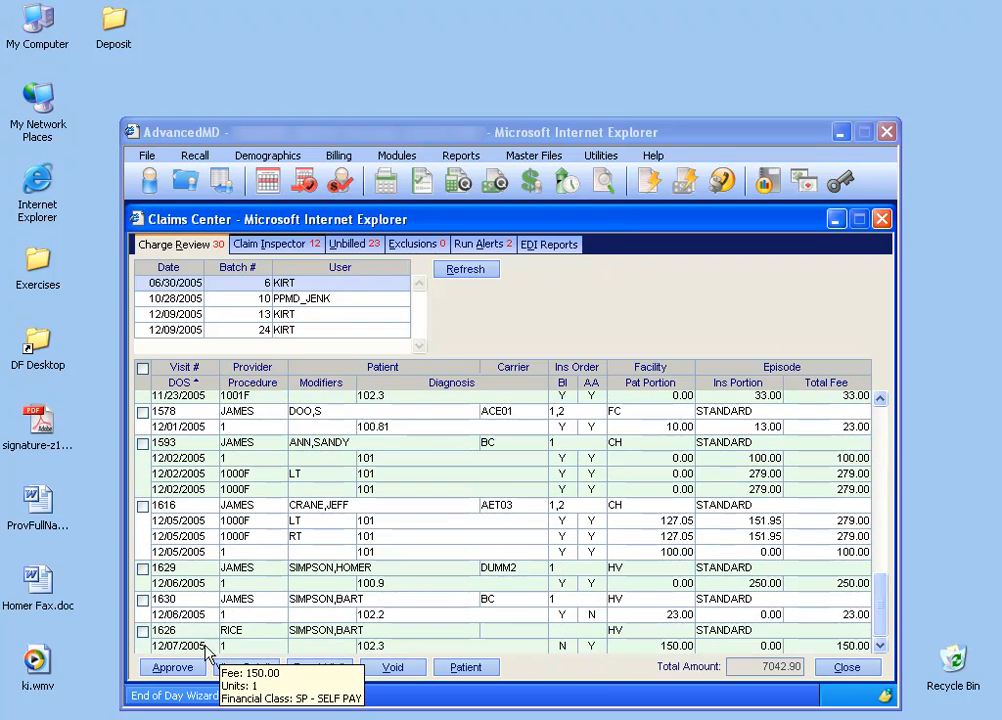
click(330, 638)
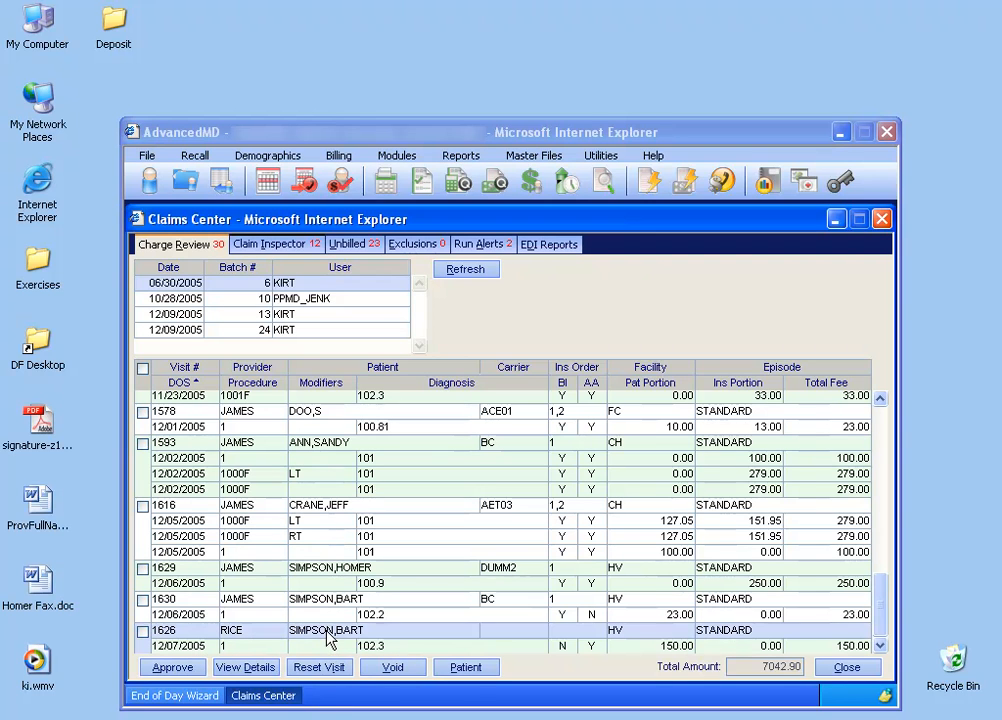
click(467, 669)
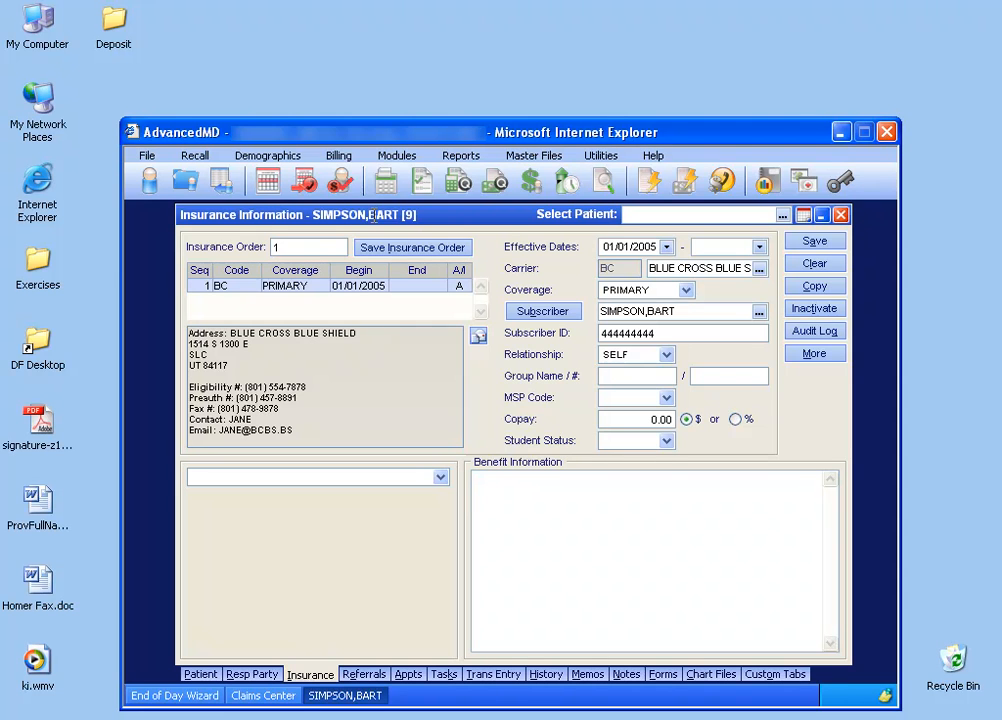
click(546, 674)
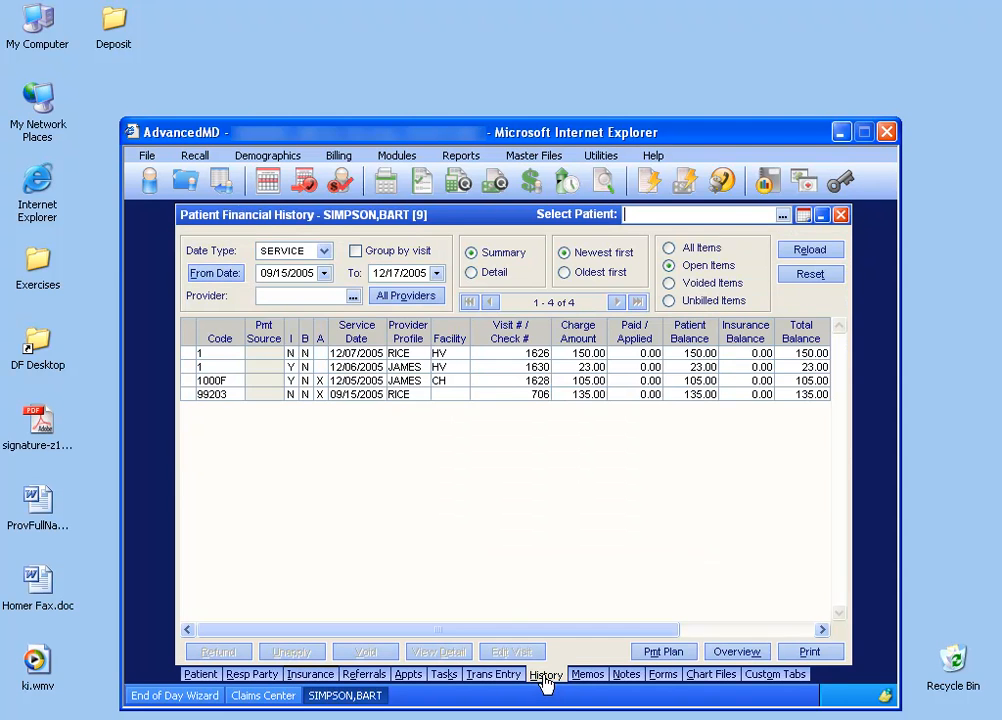
click(338, 353)
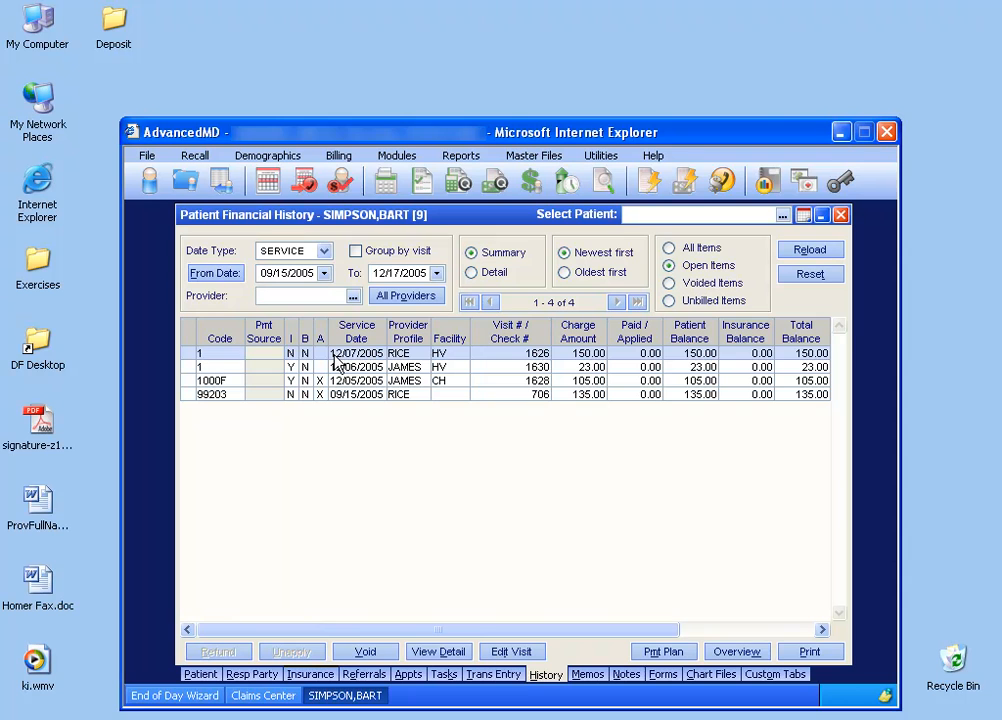
click(841, 215)
click(285, 701)
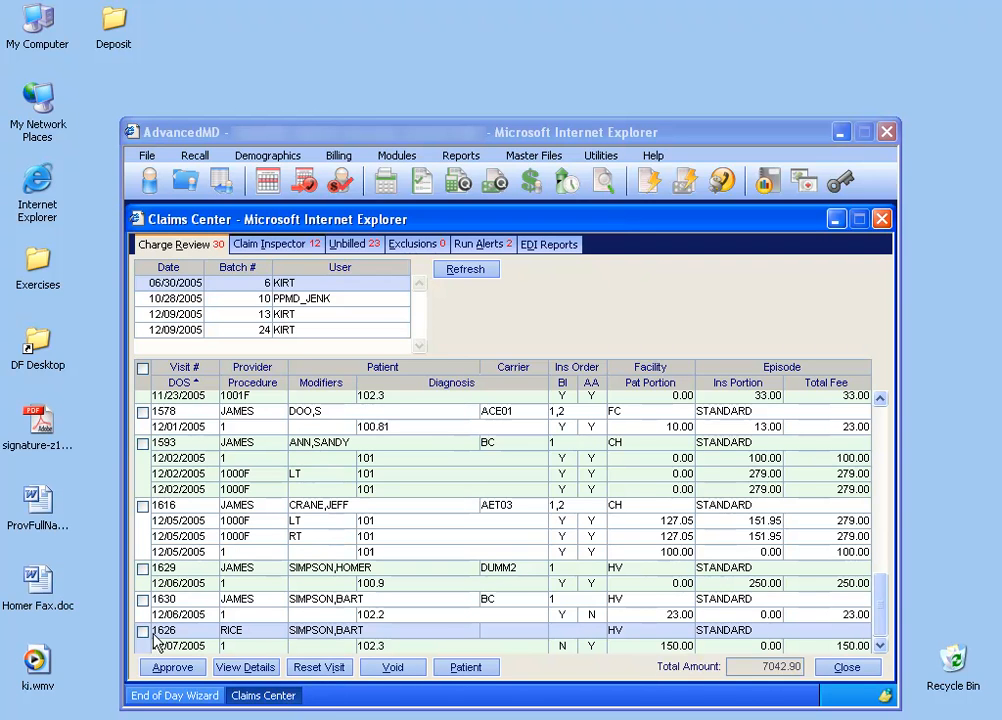
Void the 12/07/2005 visit with the 150.00 fee in Charge Review.
click(142, 631)
click(391, 667)
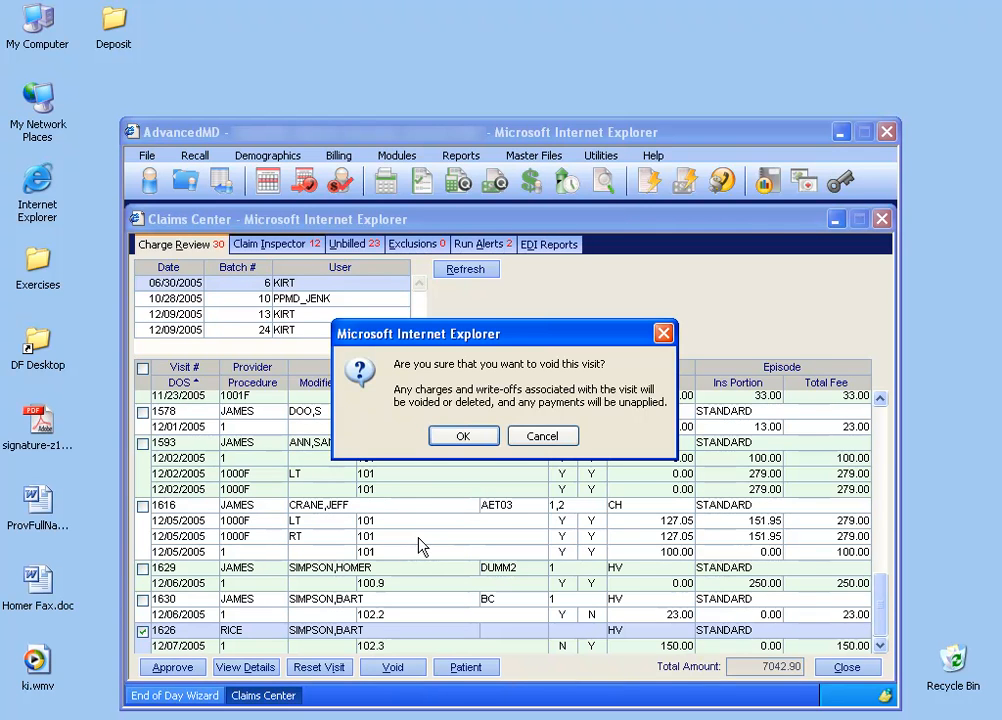
click(461, 437)
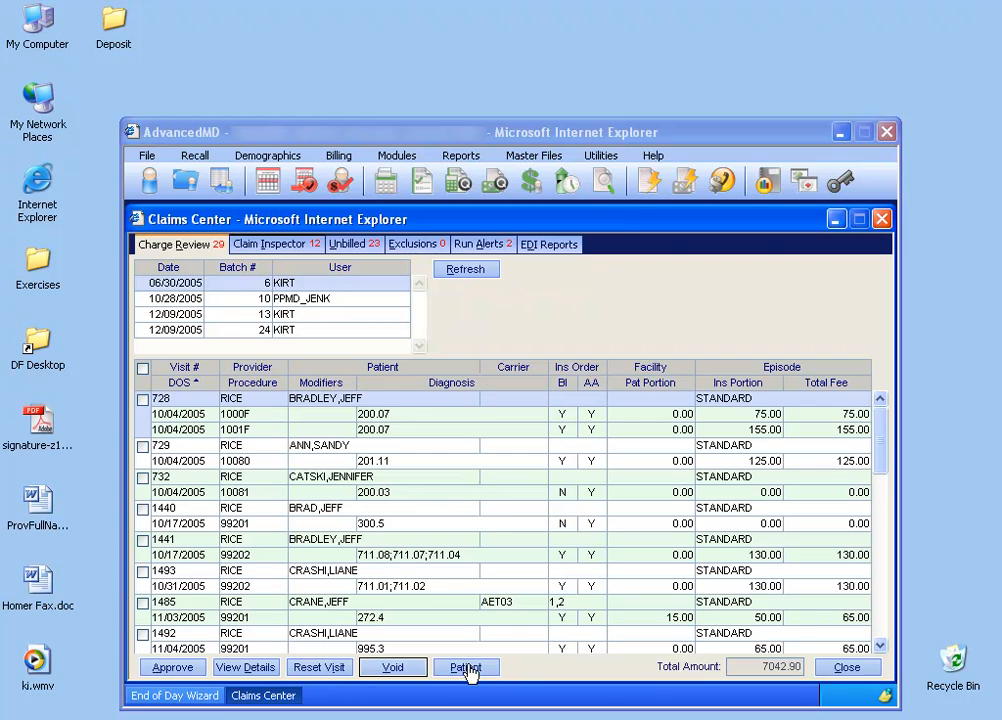
Open the patient record of the voided 12/07/2005 visit by searching for the patient's last name.
click(149, 180)
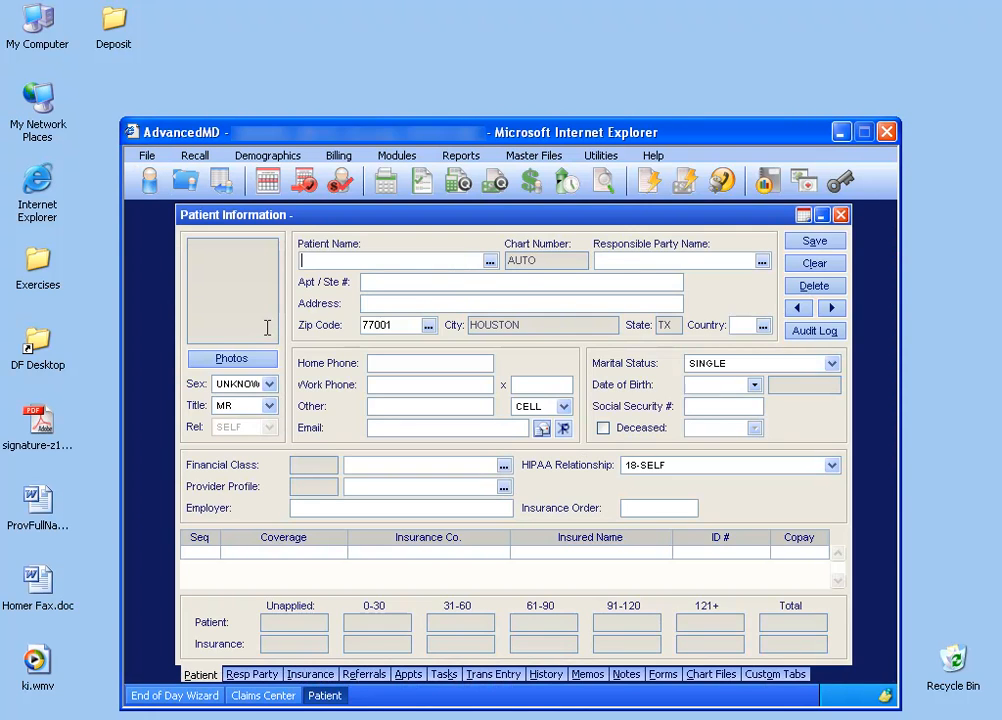
click(320, 260)
text(SIMP)
key(Tab)
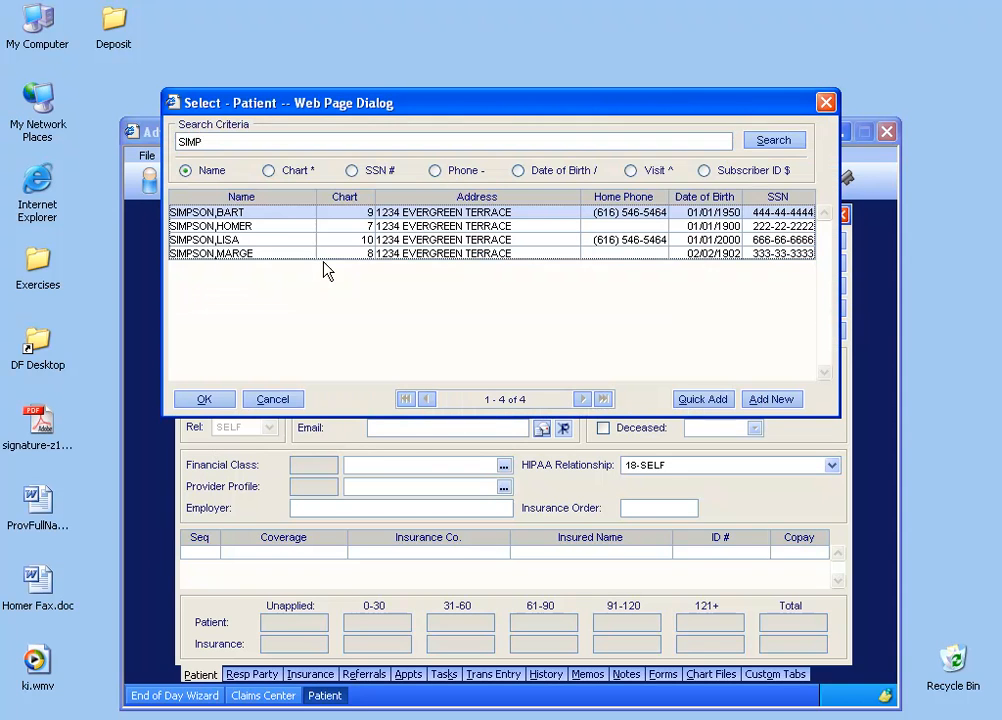
double_click(268, 215)
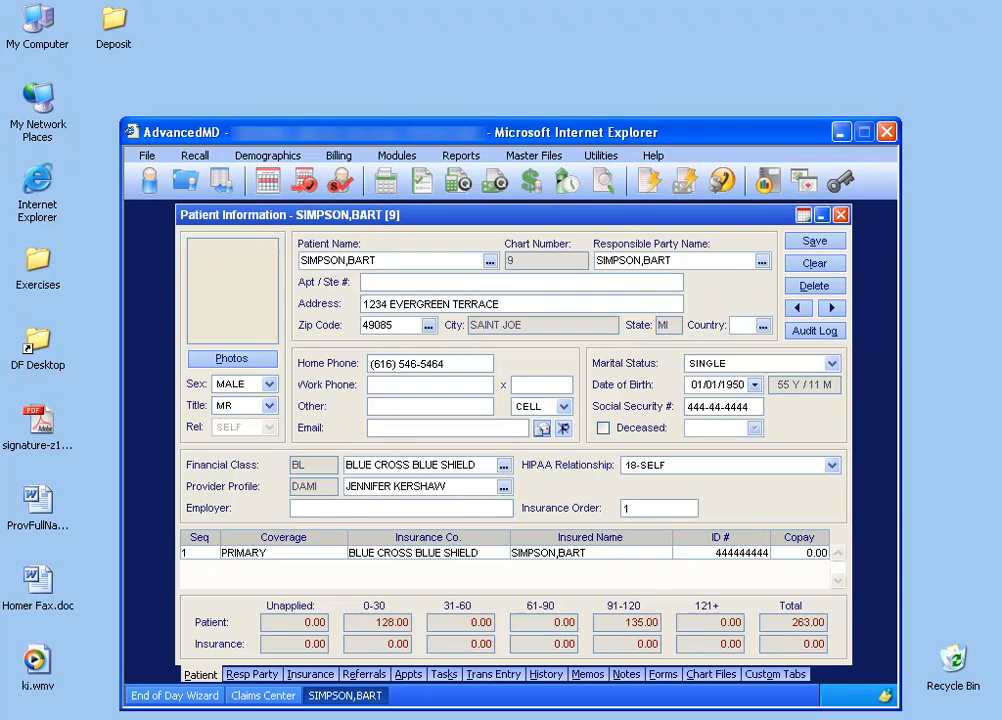
Filter the patient's financial history to voided items, check the 12/07/2005 charge, and close the patient record.
click(545, 675)
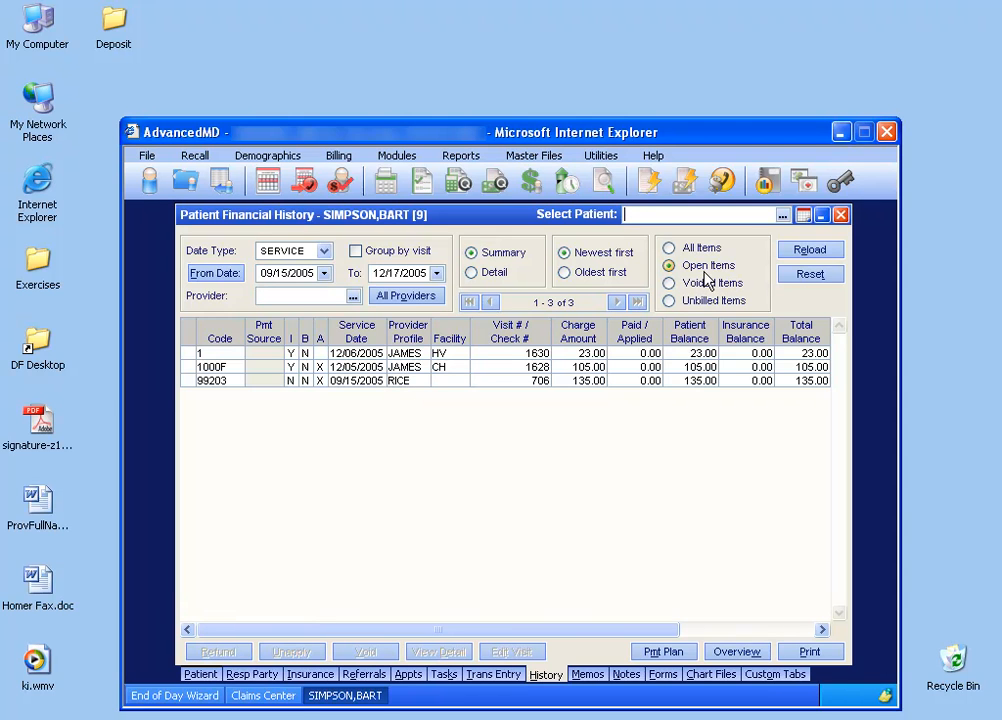
click(670, 284)
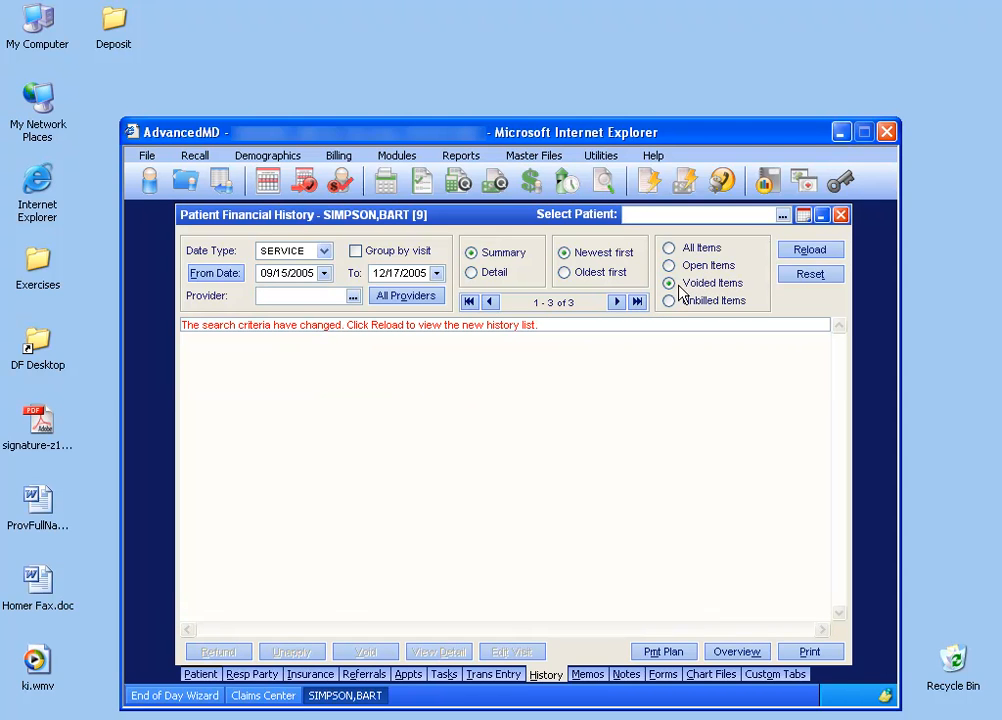
click(797, 251)
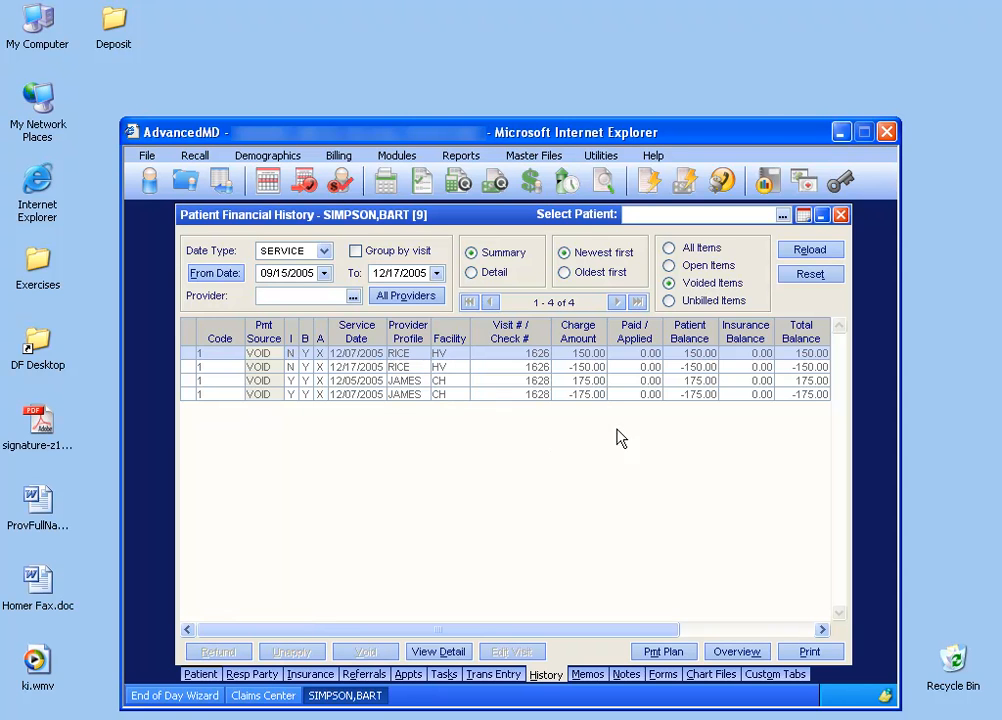
click(841, 214)
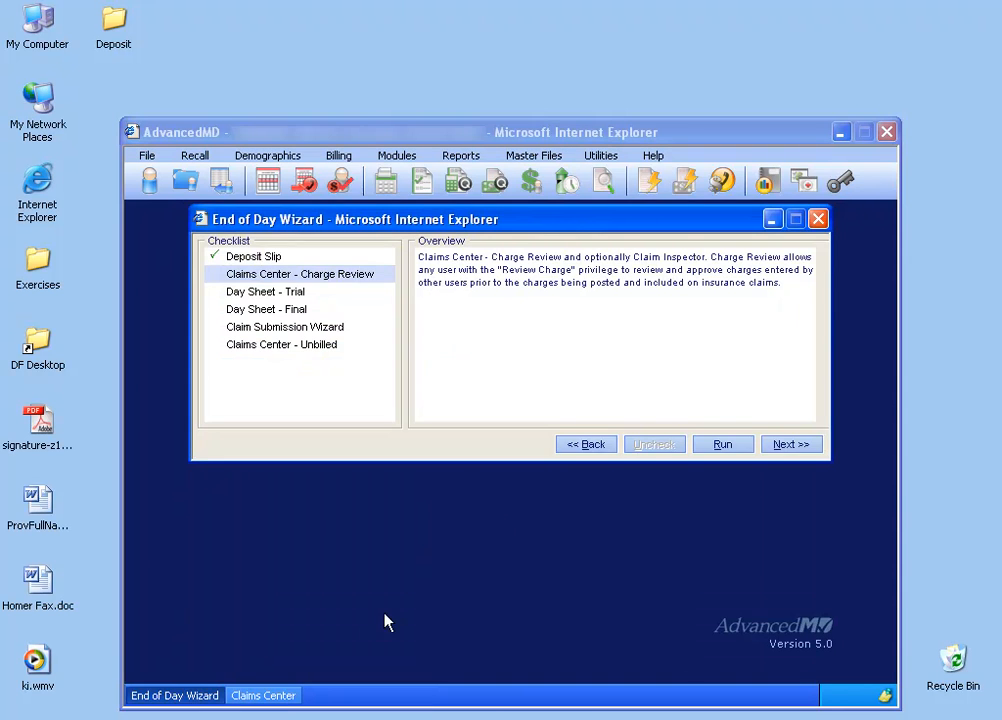
Close the Claims Center to finish Charge Review, and return to the End of Day Wizard checklist.
click(281, 699)
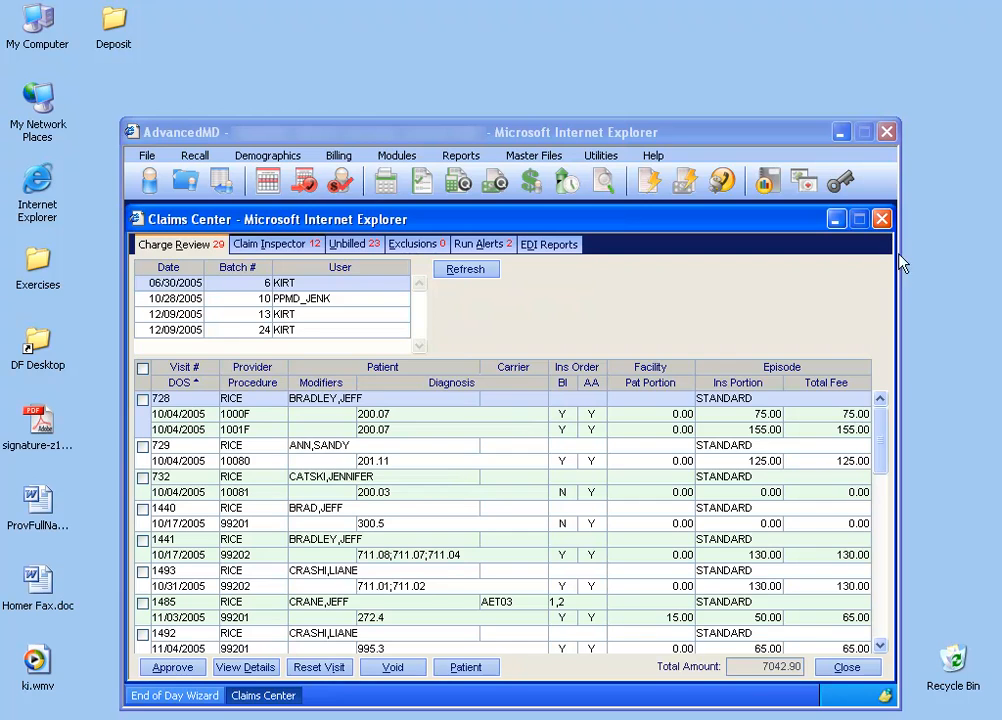
click(881, 219)
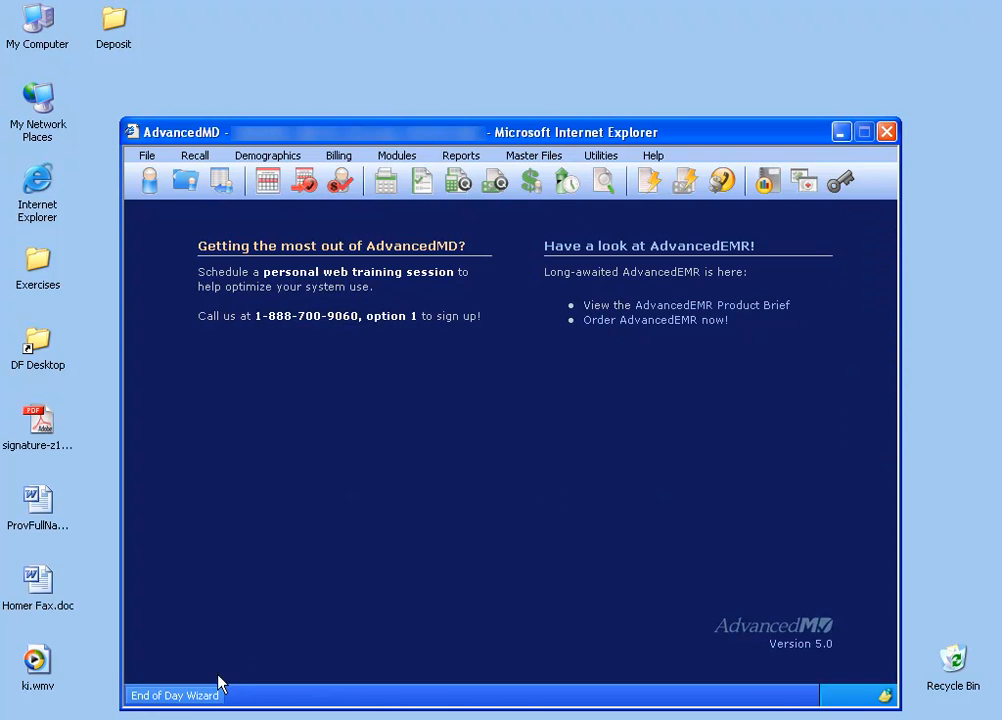
click(195, 700)
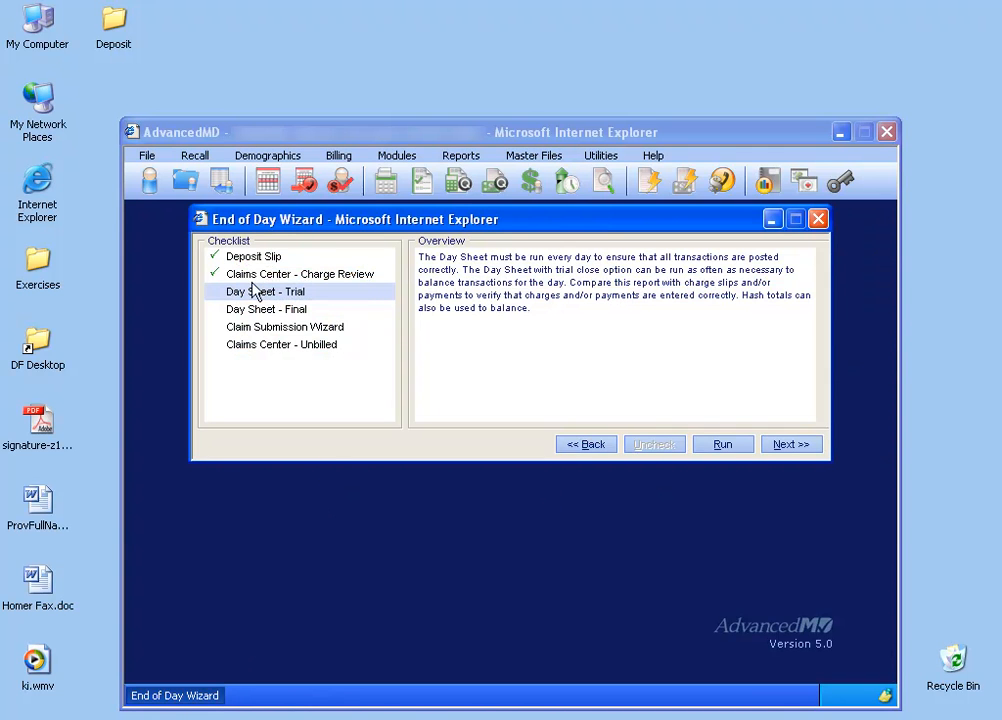